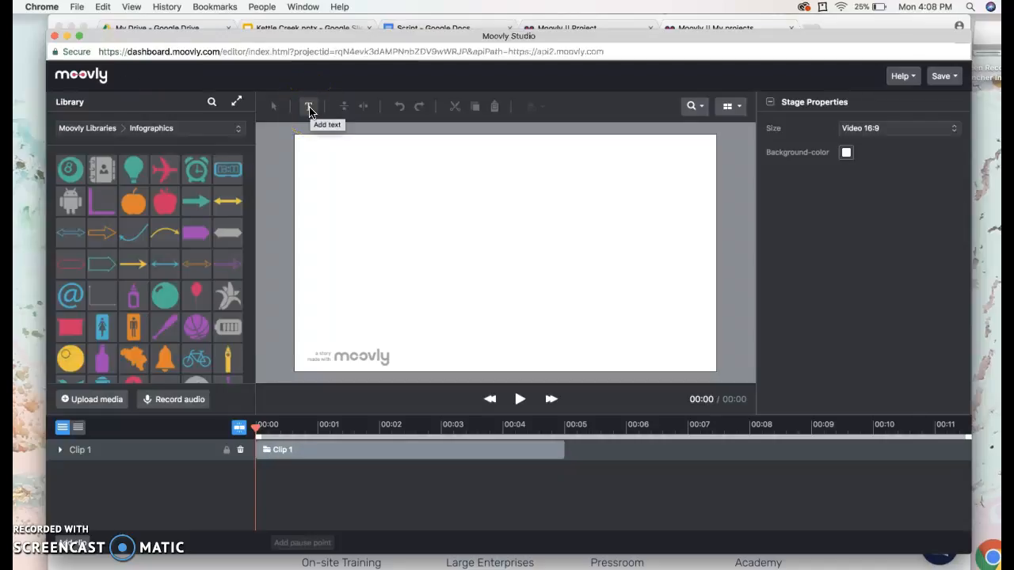
# - Add the text "Kettle Creek" to the upper middle of the stage and enlarge it to a font size of about 40
pyautogui.click(308, 111)
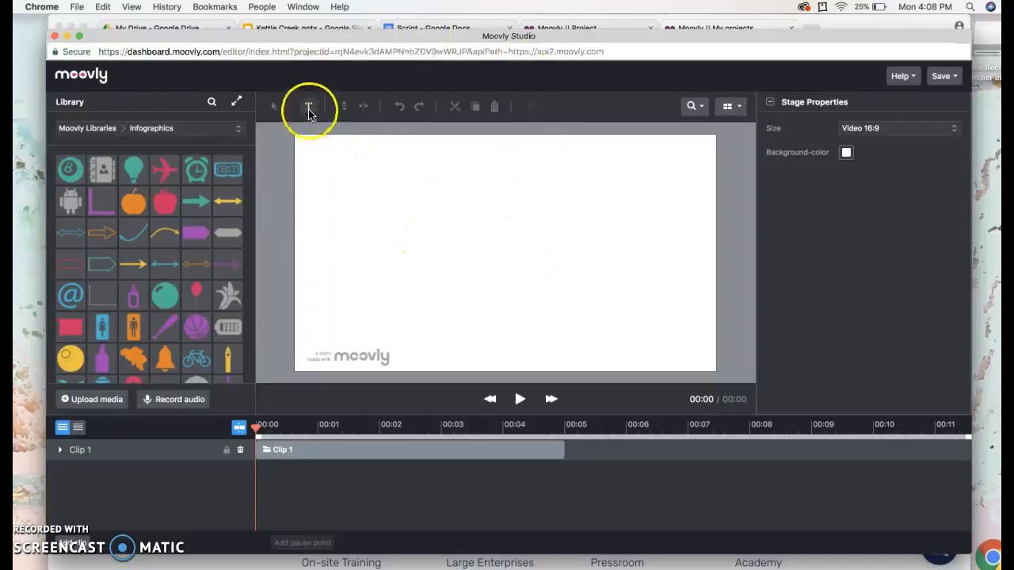
pyautogui.click(309, 109)
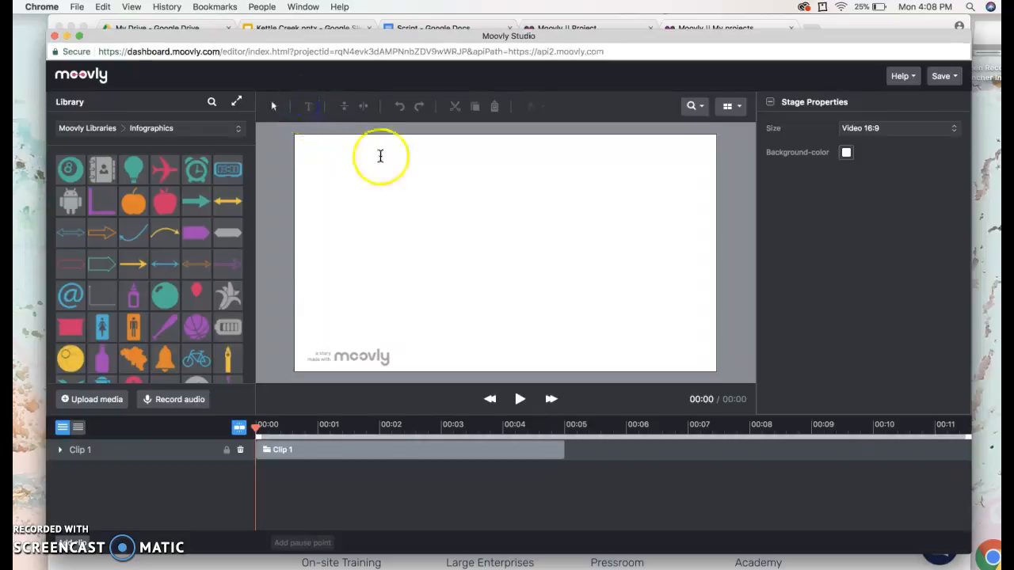
pyautogui.click(505, 202)
pyautogui.doubleClick(512, 202)
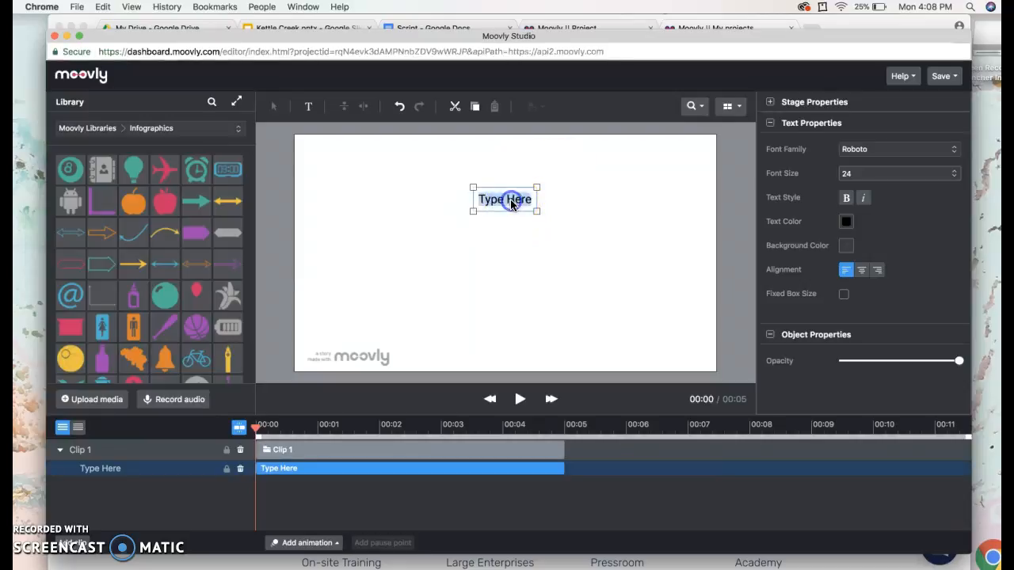
pyautogui.write('Kettle Creek')
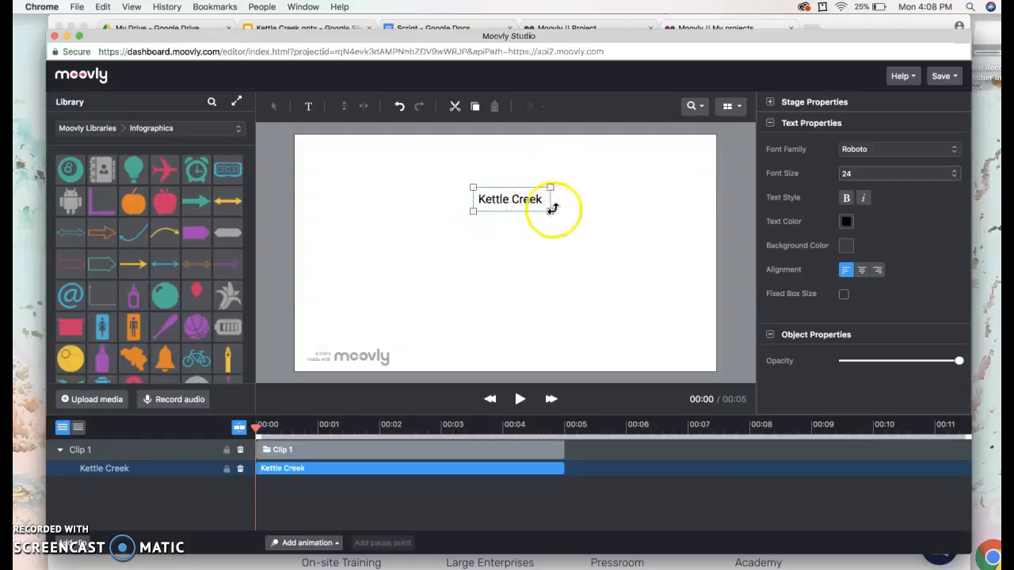
pyautogui.moveTo(552, 211); pyautogui.dragTo(600, 237)
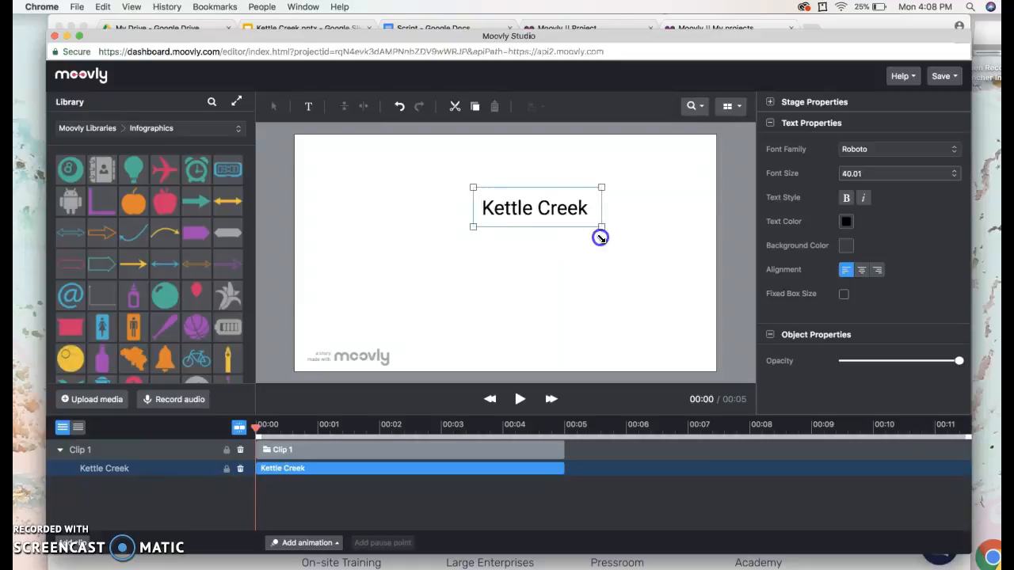
pyautogui.moveTo(572, 203); pyautogui.dragTo(545, 217)
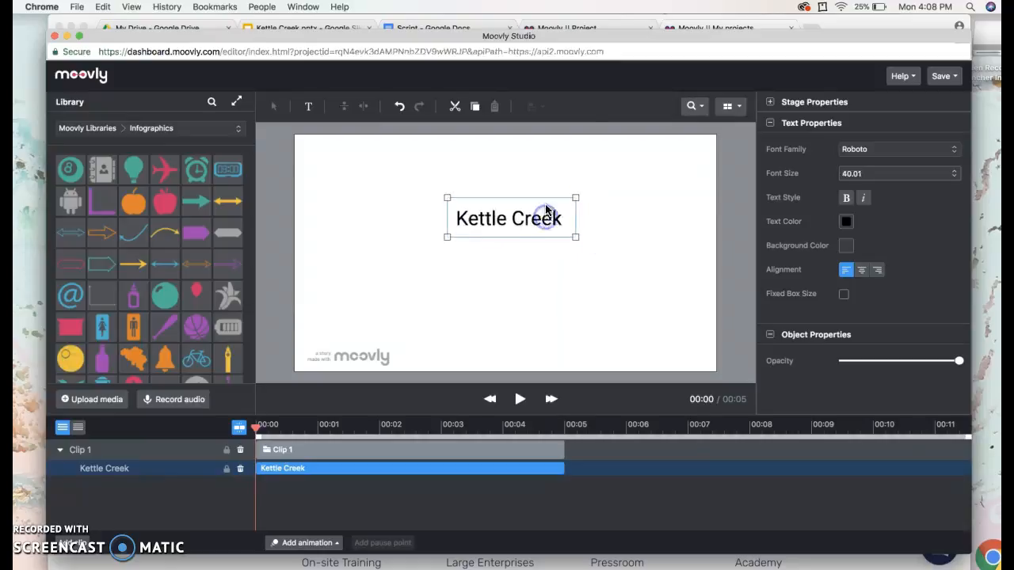
# - Color the "Kettle Creek" text red and set its font family to Arvo
pyautogui.click(846, 223)
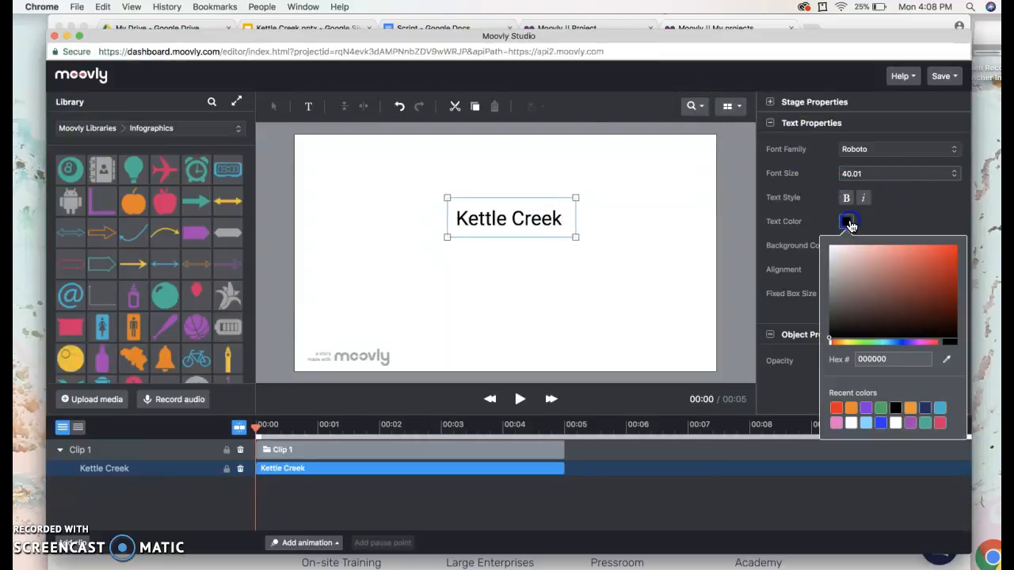
pyautogui.click(836, 409)
pyautogui.click(889, 150)
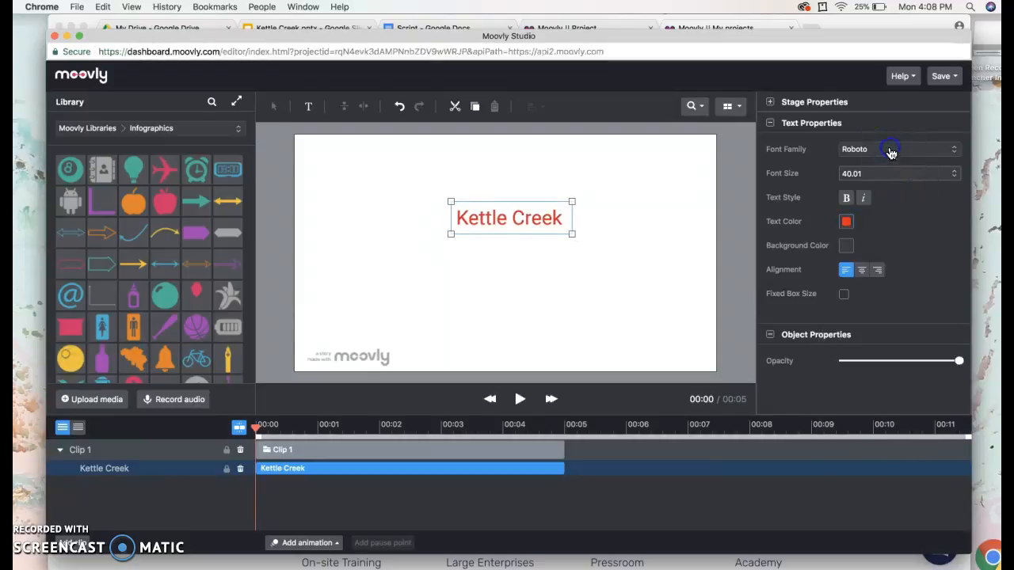
pyautogui.click(890, 150)
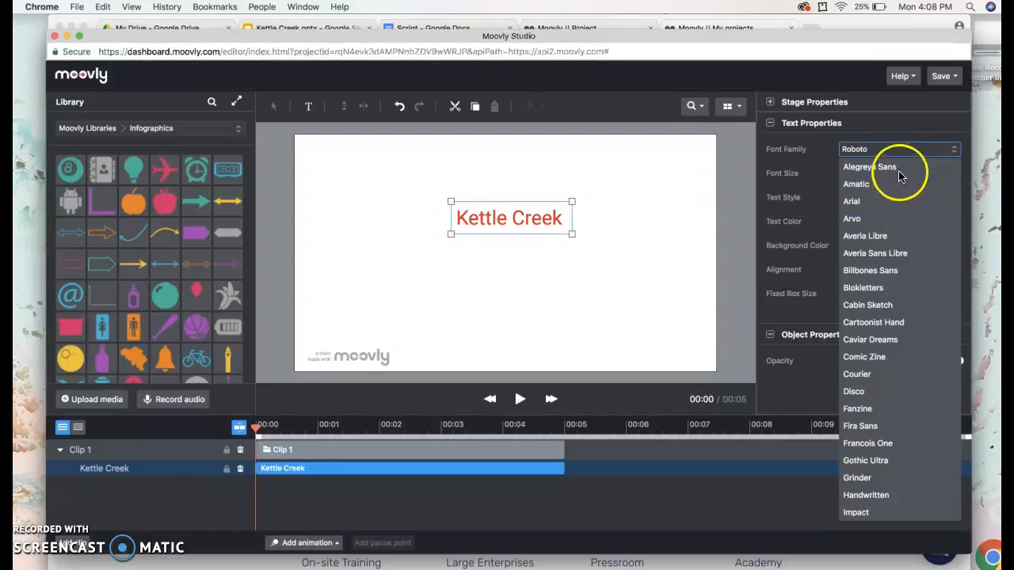
pyautogui.click(898, 220)
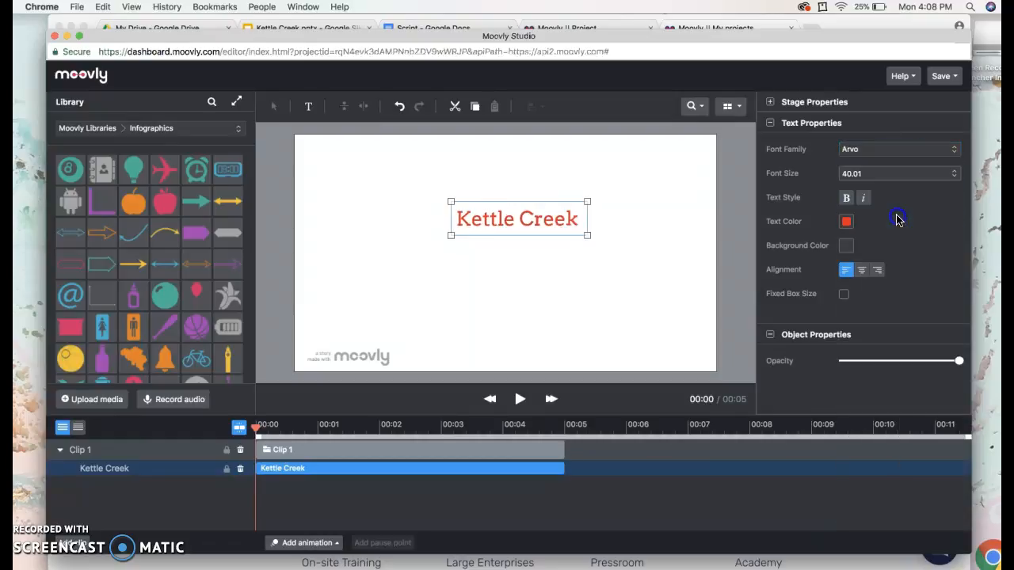
# - Set the "Kettle Creek" font size to 24 pt and enlarge its text box to about 34 pt
pyautogui.click(881, 173)
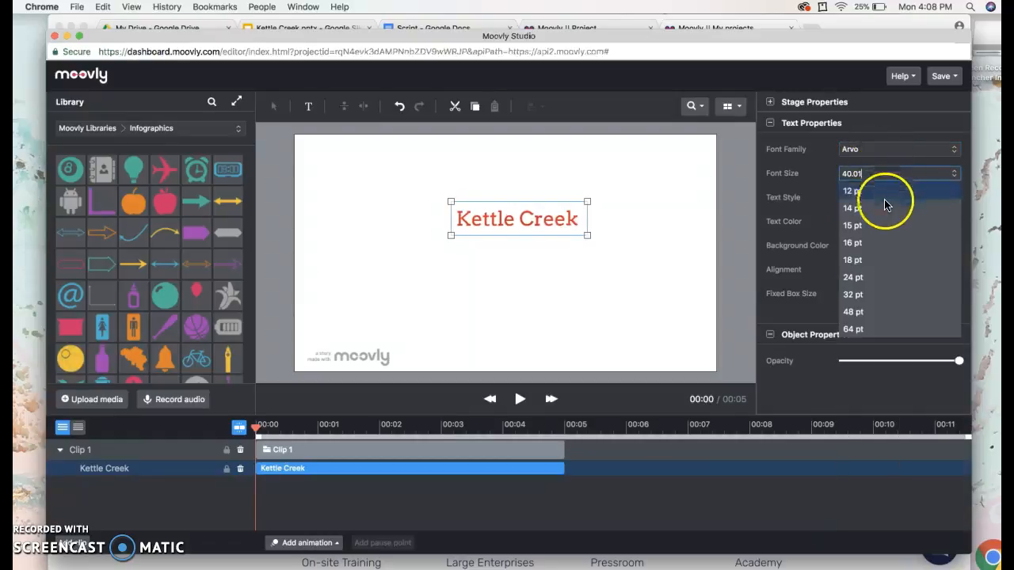
pyautogui.click(884, 279)
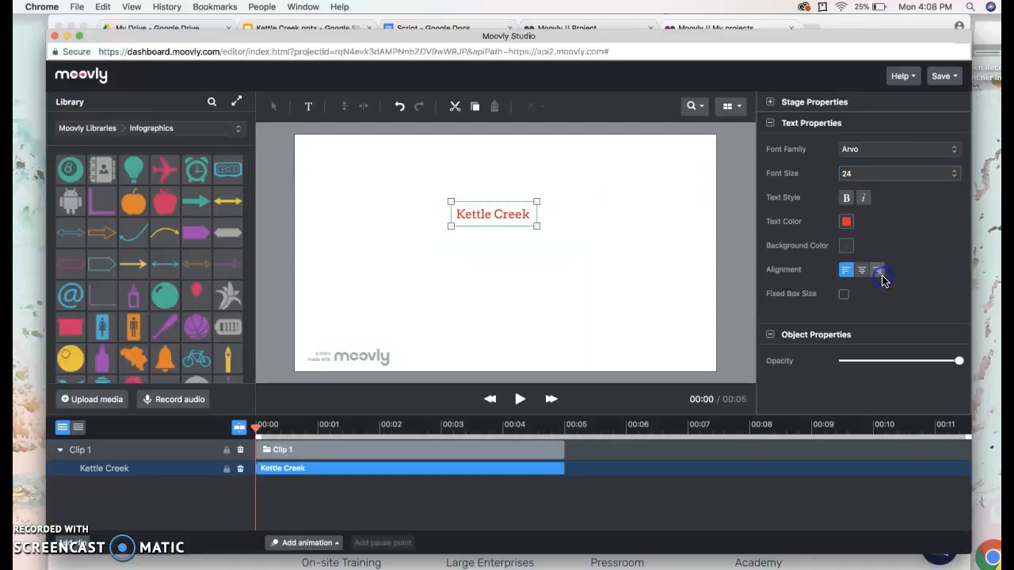
pyautogui.moveTo(538, 228); pyautogui.dragTo(574, 251)
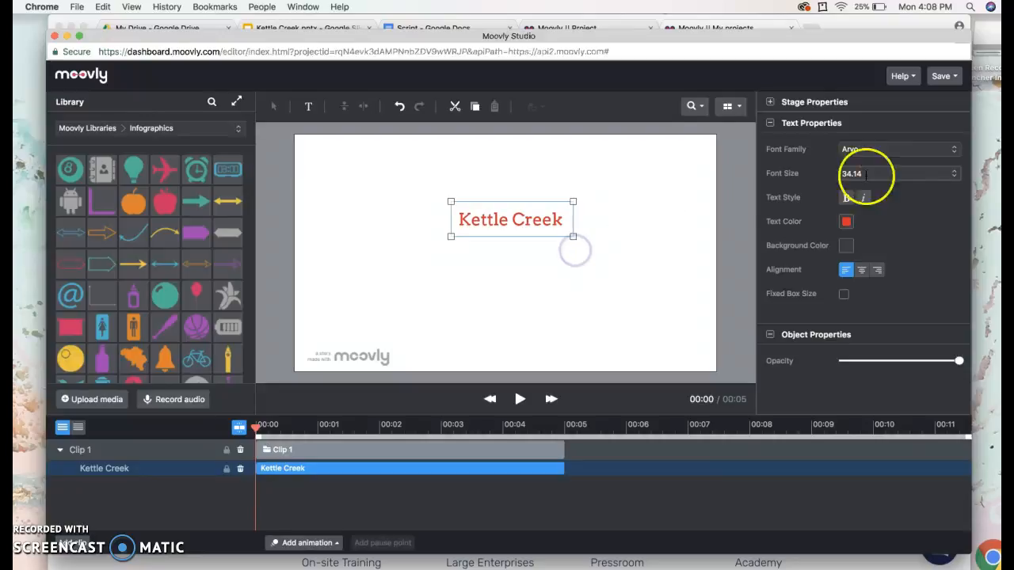
pyautogui.click(589, 312)
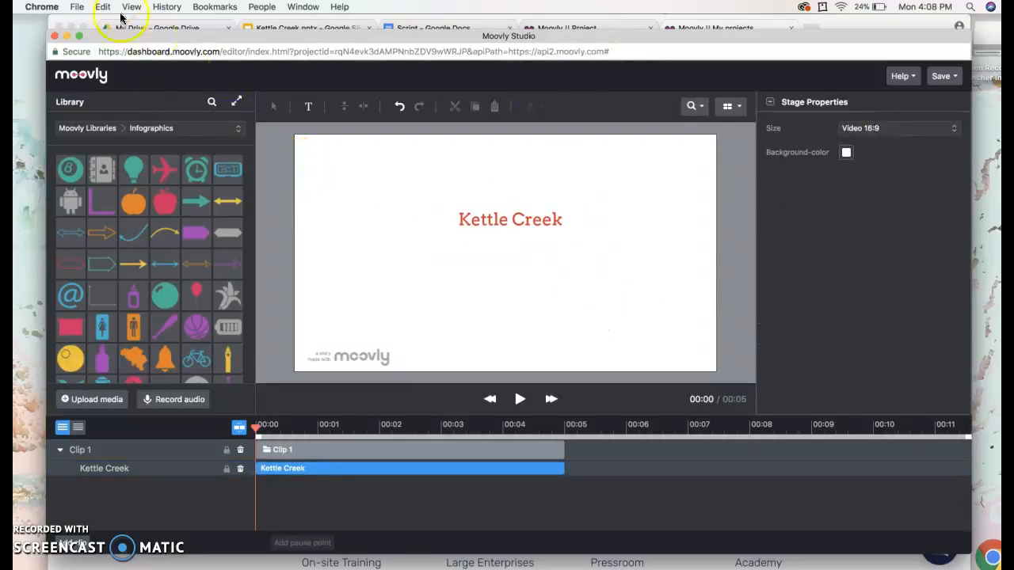
# - Search the Infographics library for "soldier" and place the soldier graphic, resized, beside the "Kettle Creek" text on its left
pyautogui.click(213, 103)
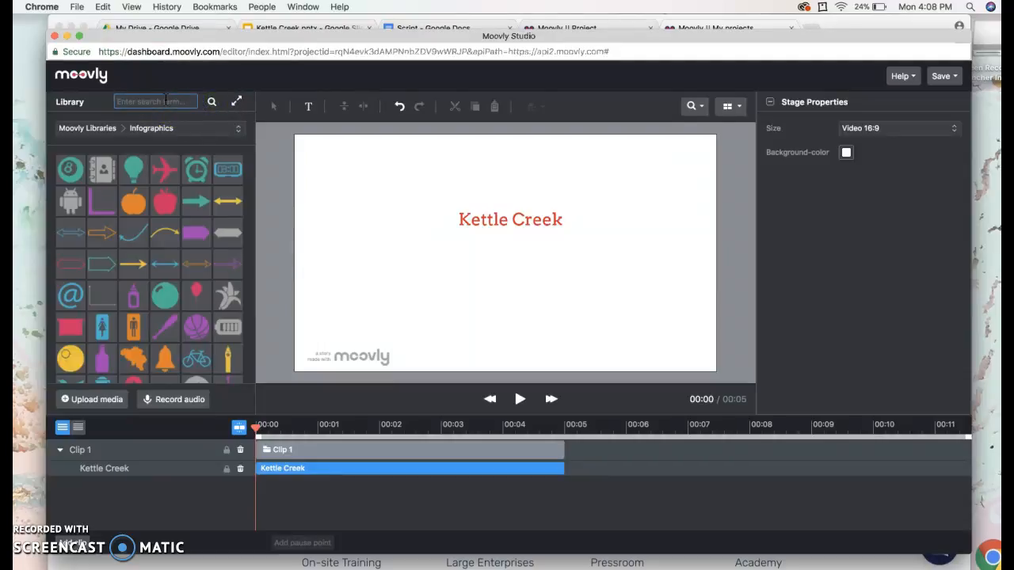
pyautogui.write('soldier')
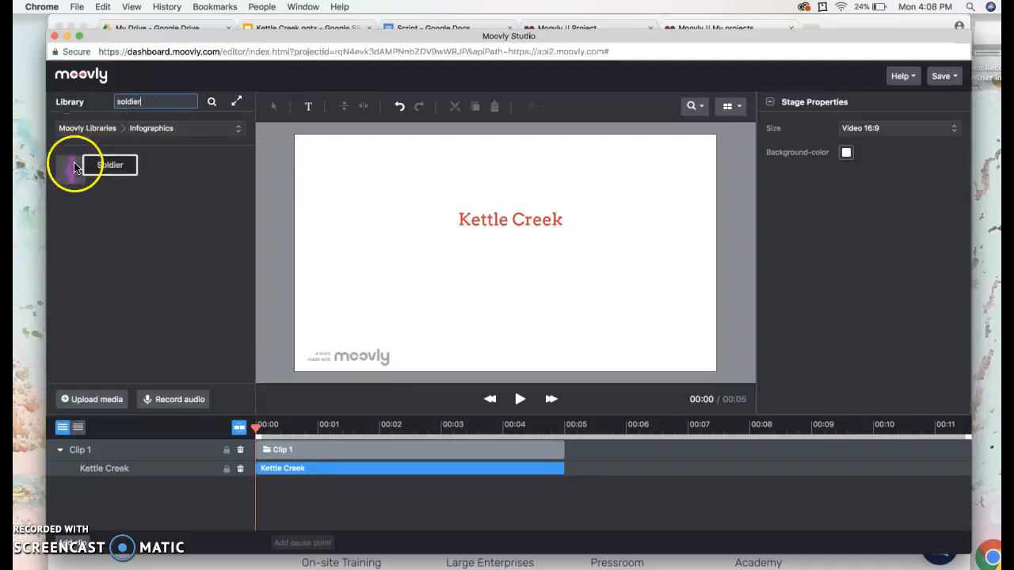
pyautogui.moveTo(73, 166); pyautogui.dragTo(410, 258)
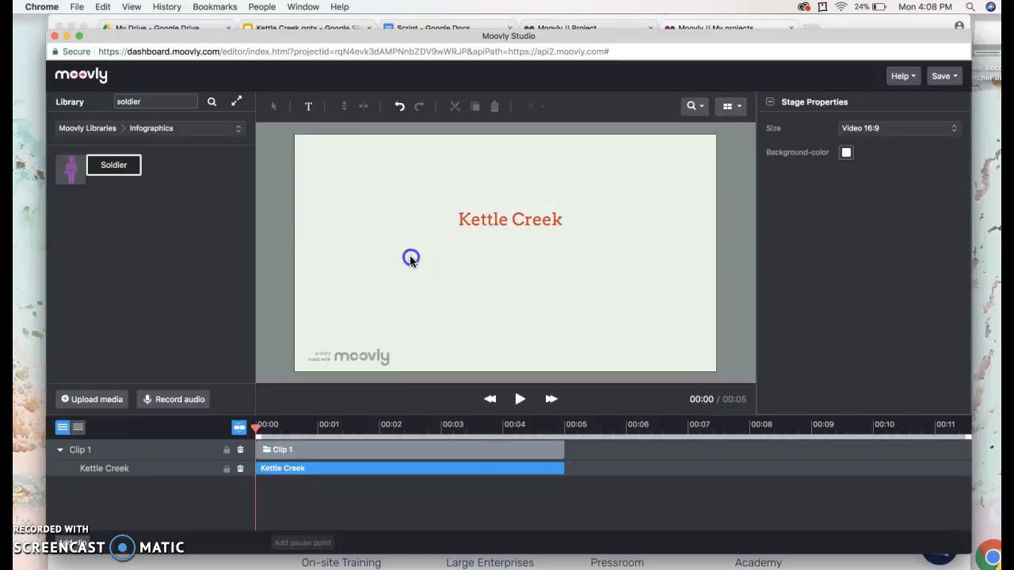
pyautogui.moveTo(346, 139); pyautogui.dragTo(397, 190)
pyautogui.moveTo(419, 278); pyautogui.dragTo(384, 240)
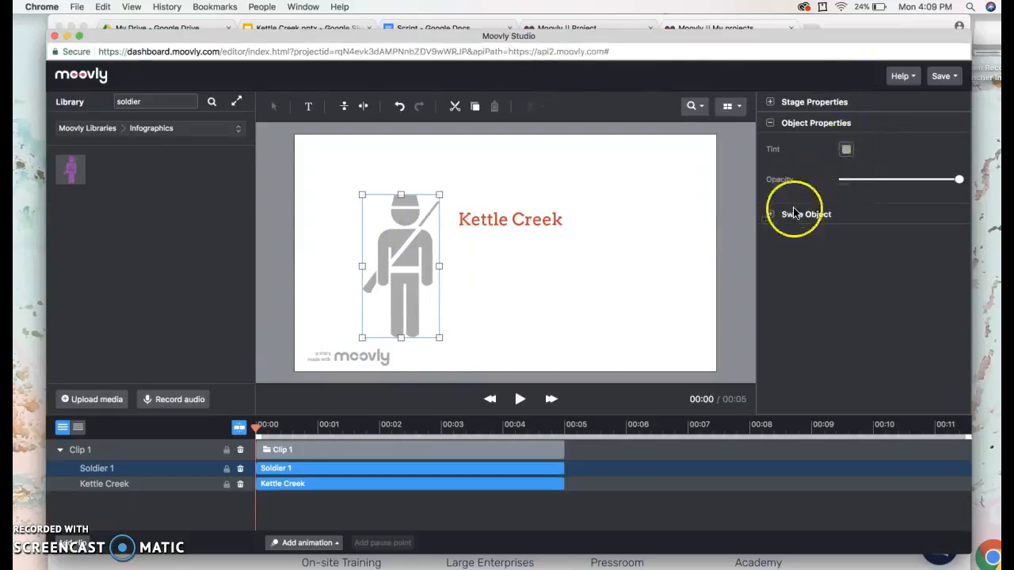
# - Tint the soldier graphic blue and shift it slightly up and away from the title text
pyautogui.click(390, 269)
pyautogui.click(846, 152)
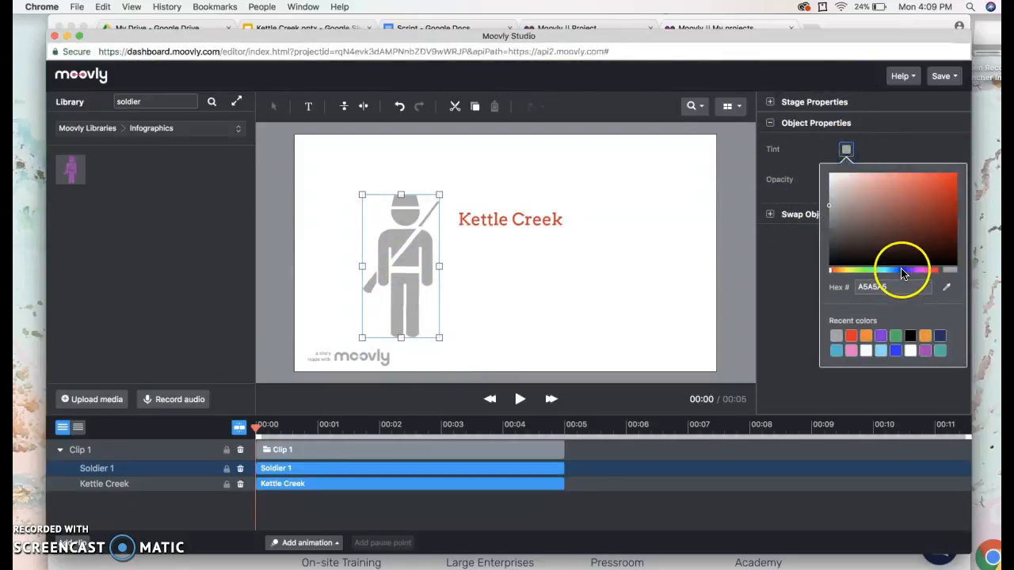
pyautogui.click(901, 272)
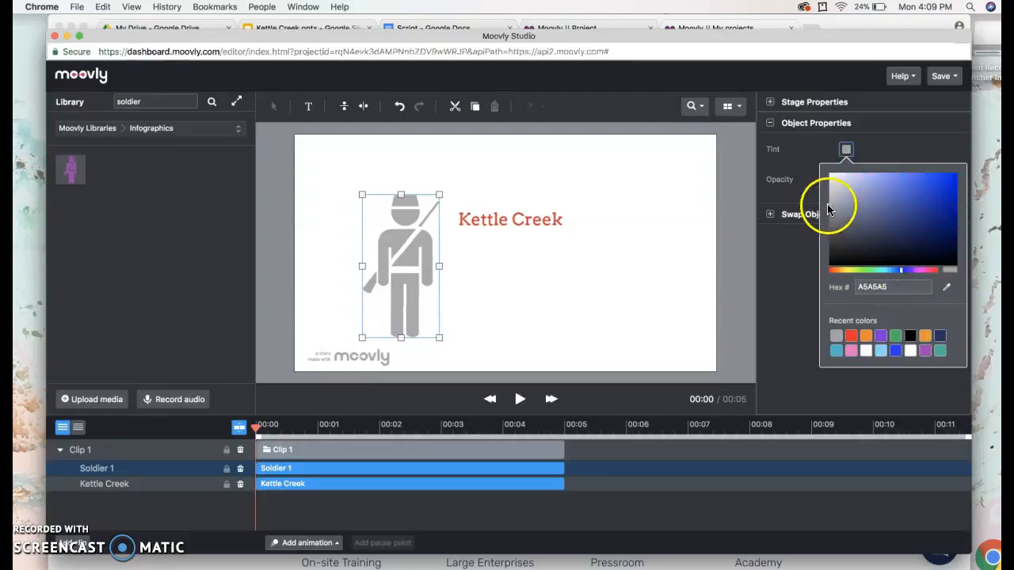
pyautogui.click(895, 351)
pyautogui.click(464, 268)
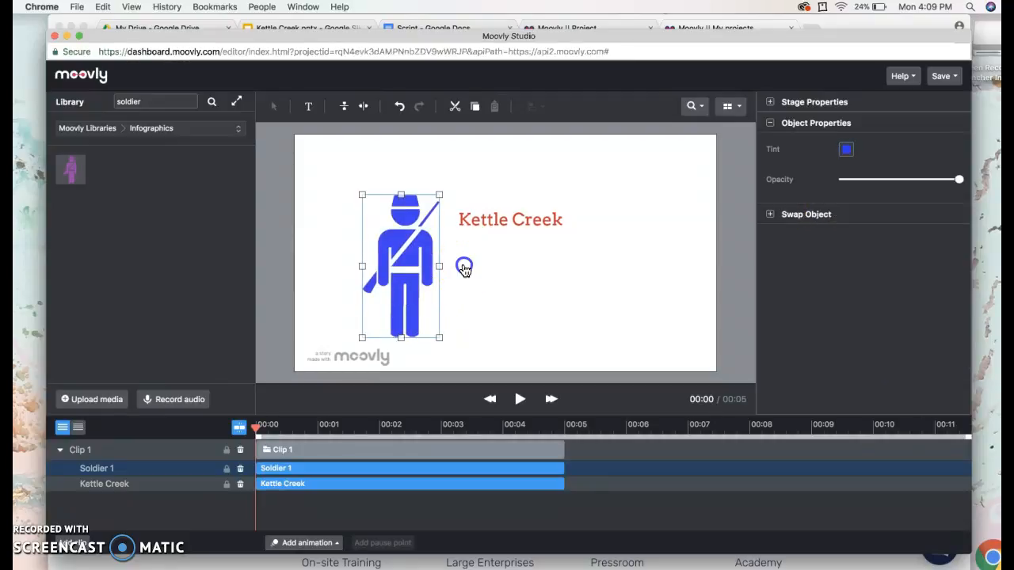
pyautogui.click(464, 268)
pyautogui.moveTo(417, 249); pyautogui.dragTo(407, 242)
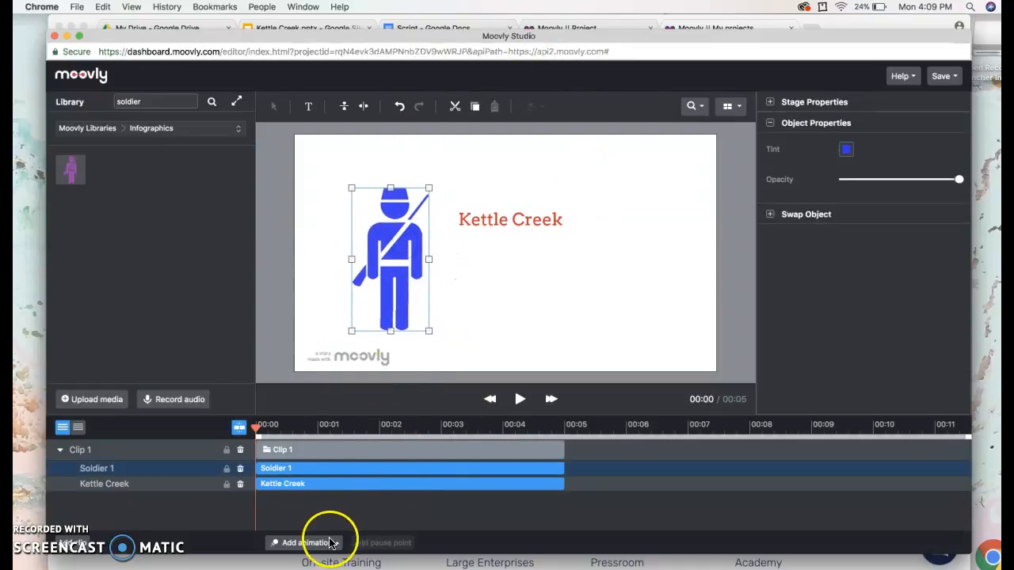
# - Enlarge the "Kettle Creek" text to about 39 pt and give it a Hand Writing animation at the clip's start
pyautogui.click(511, 221)
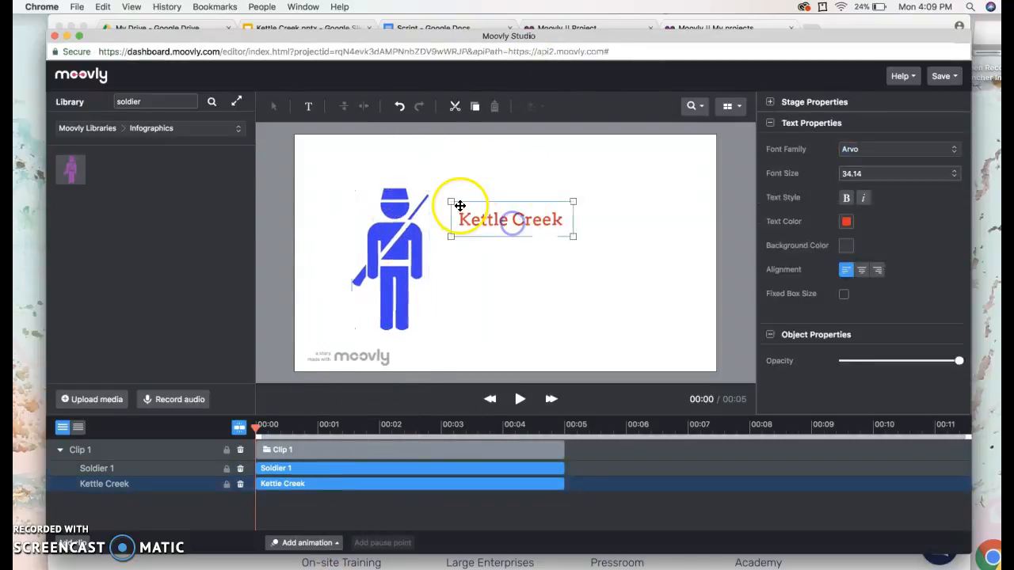
pyautogui.moveTo(492, 214); pyautogui.dragTo(500, 214)
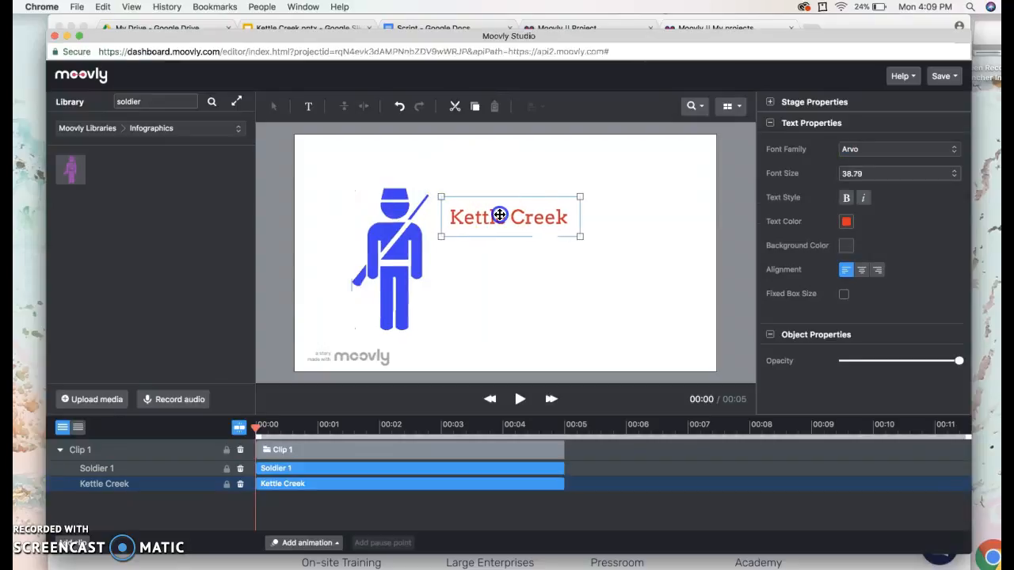
pyautogui.click(299, 543)
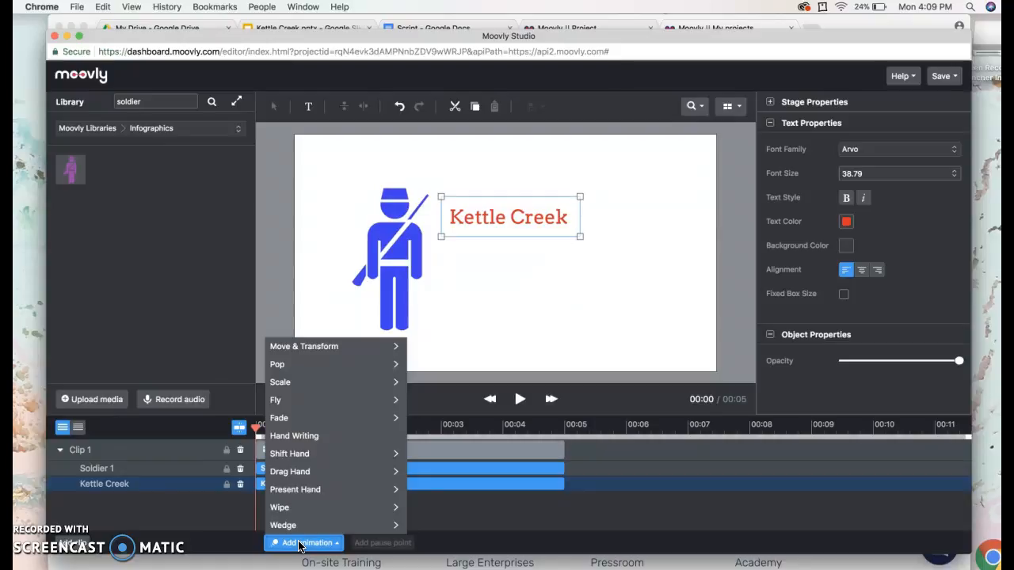
pyautogui.moveTo(329, 396)
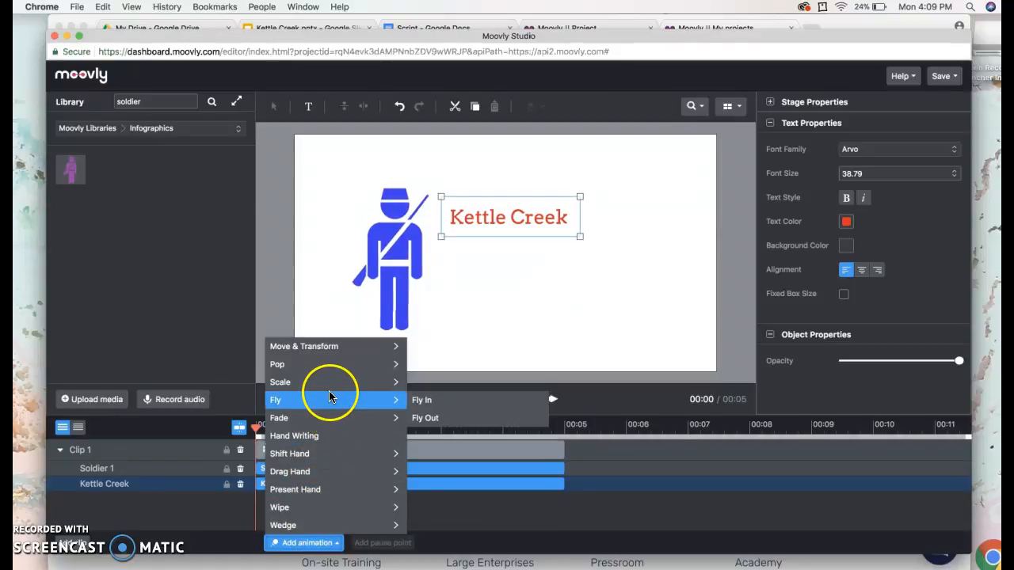
pyautogui.click(329, 436)
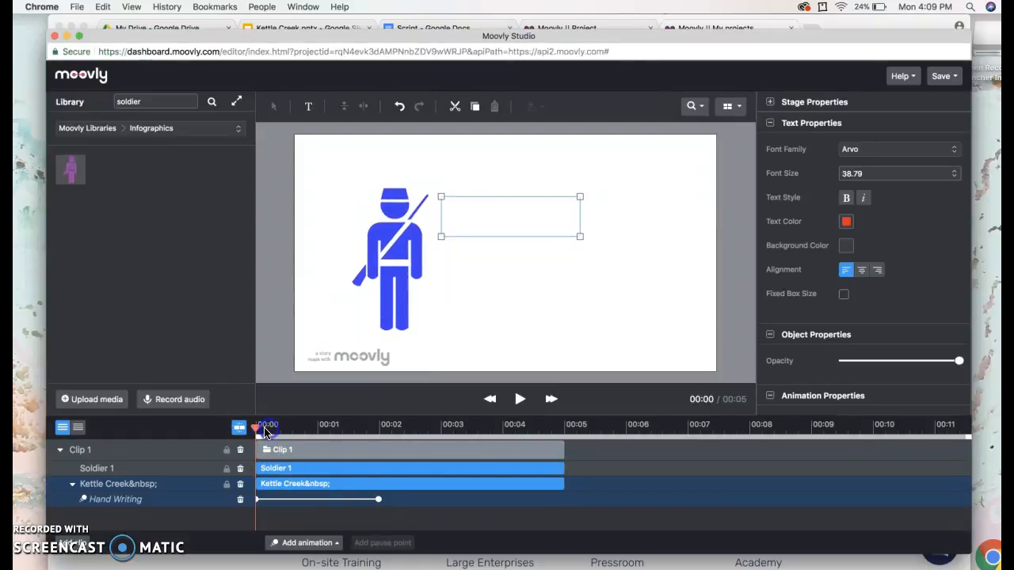
pyautogui.moveTo(257, 429)
pyautogui.mouseDown()
pyautogui.moveTo(436, 425)
pyautogui.moveTo(252, 428)
pyautogui.mouseUp()
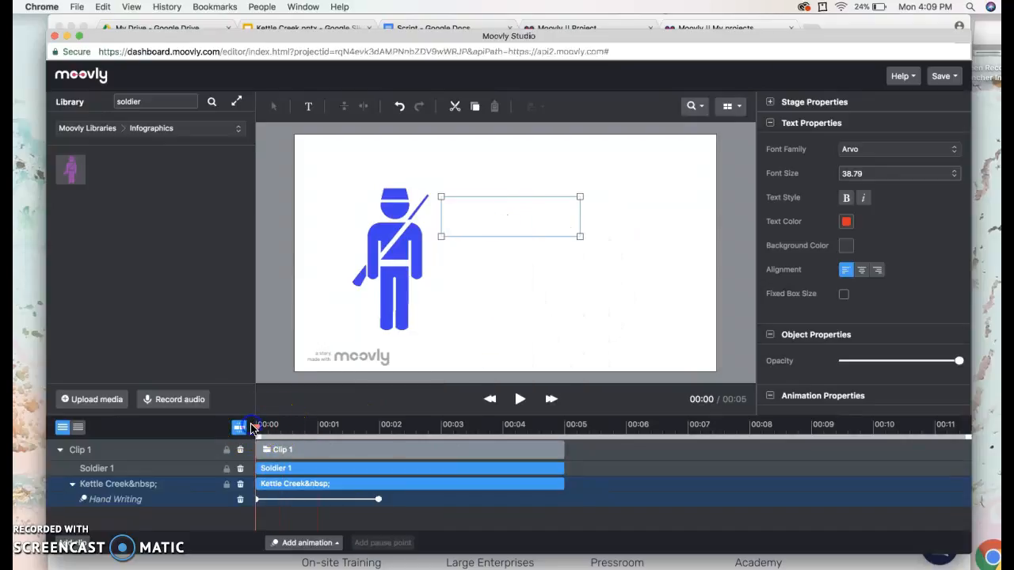
# - Add a Fly In animation from the Bottom to the soldier and scrub through the clip to preview it
pyautogui.click(399, 260)
pyautogui.click(317, 543)
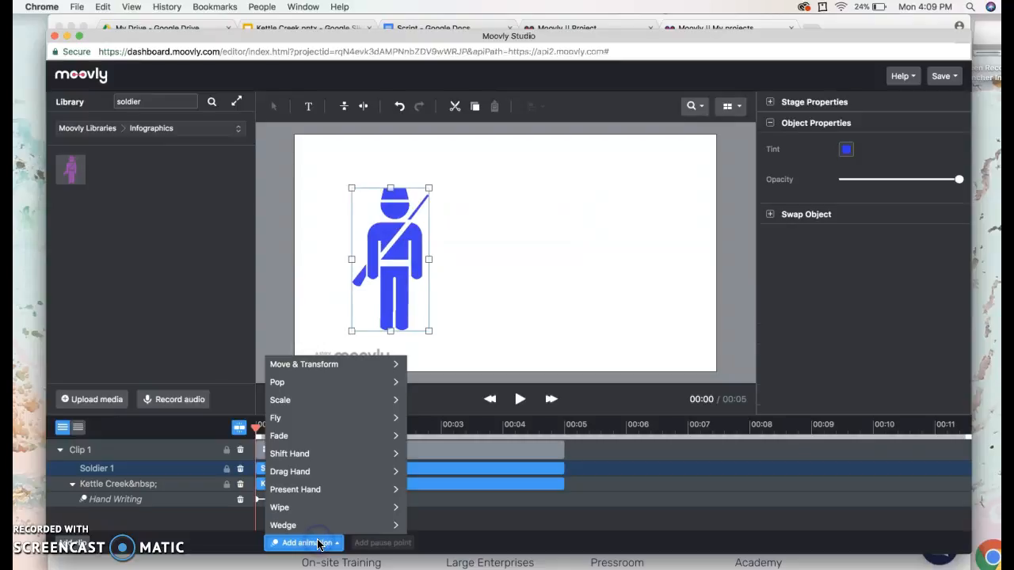
pyautogui.moveTo(321, 507)
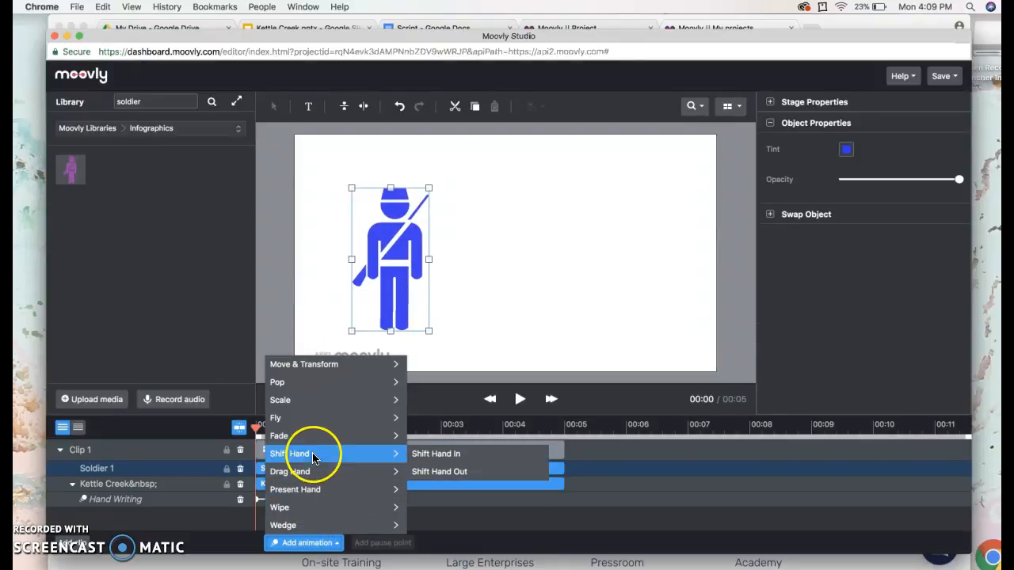
pyautogui.moveTo(309, 424)
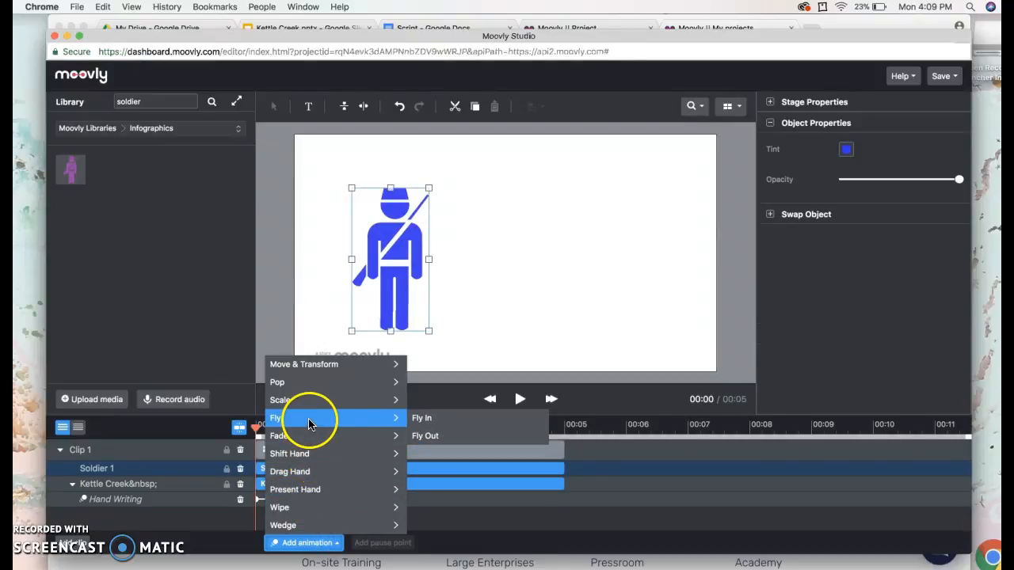
pyautogui.click(421, 419)
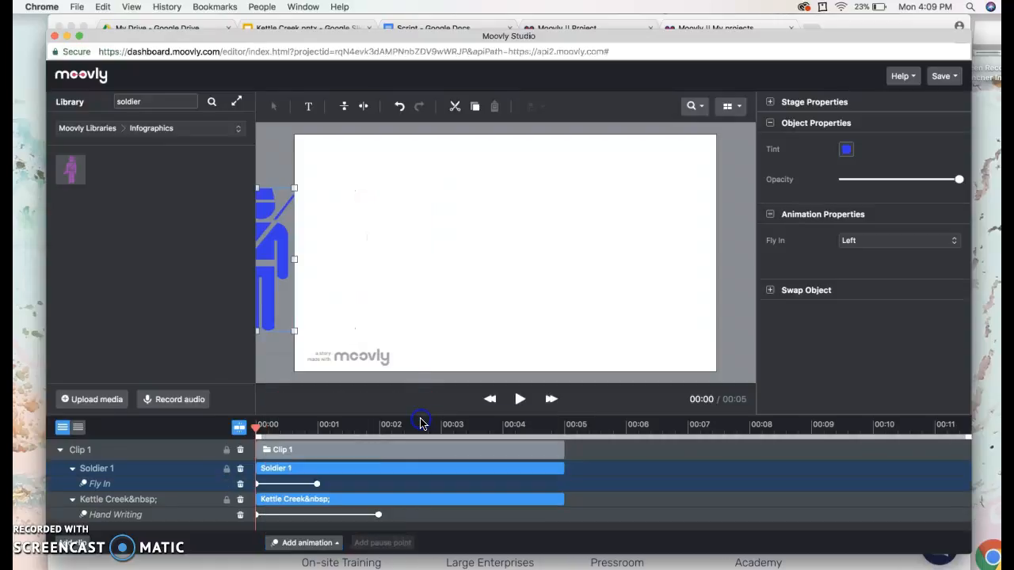
pyautogui.click(887, 247)
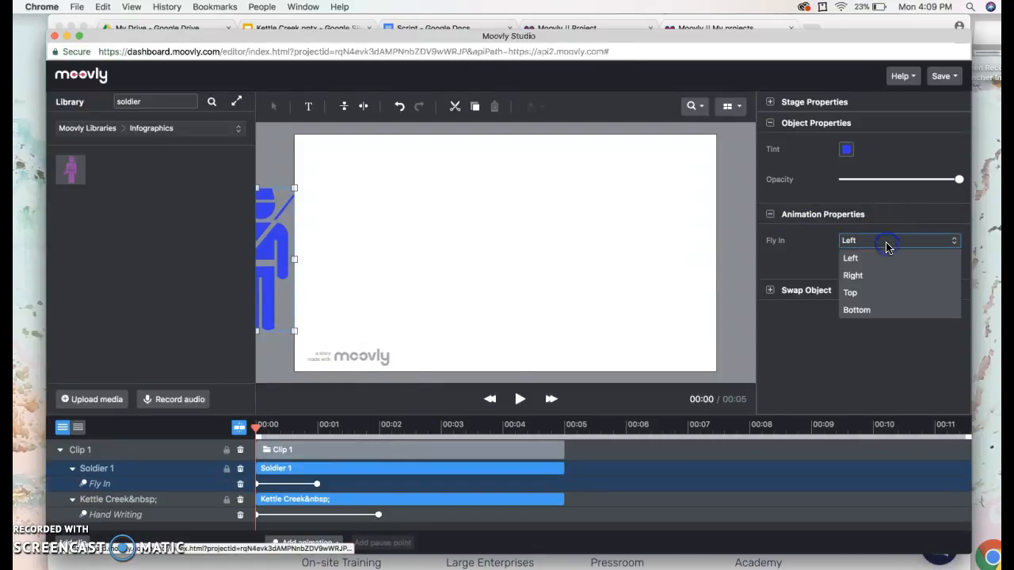
pyautogui.click(887, 312)
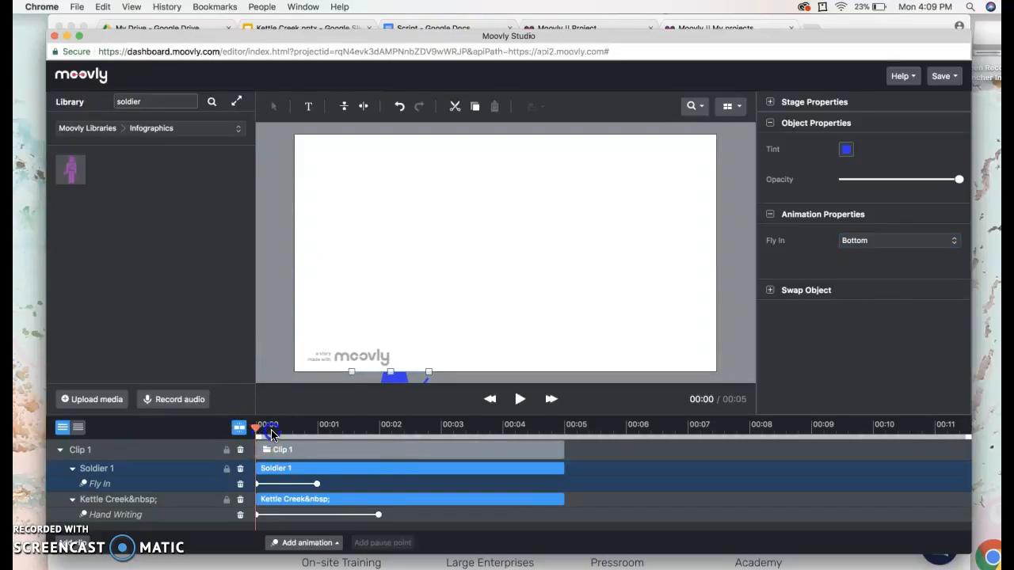
pyautogui.moveTo(256, 431); pyautogui.dragTo(428, 434)
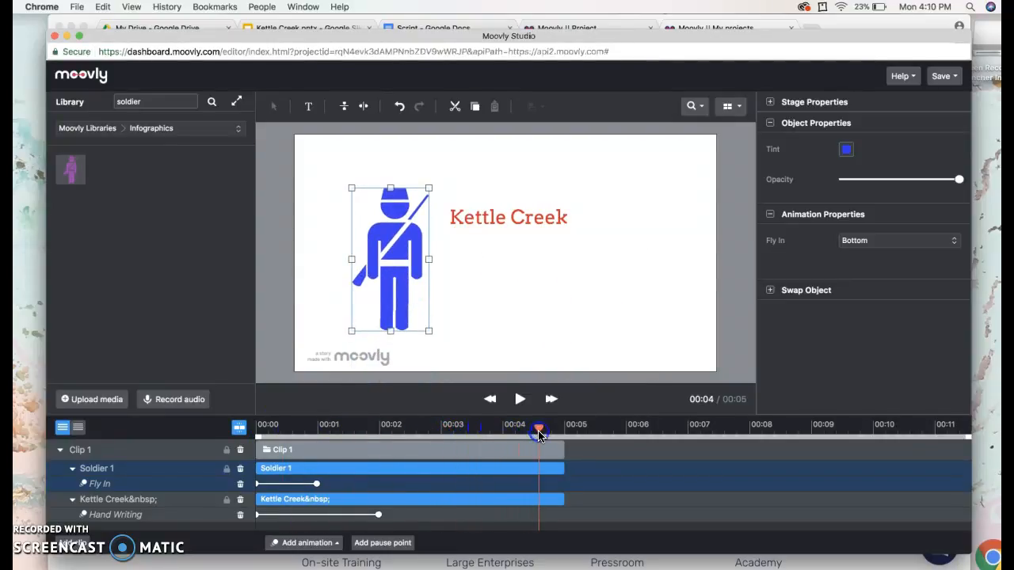
# - Add the Curly Frame from the Motion Graphics library over the whole stage at the clip's start, and scrub through the clip to preview it
pyautogui.moveTo(541, 432); pyautogui.dragTo(234, 428)
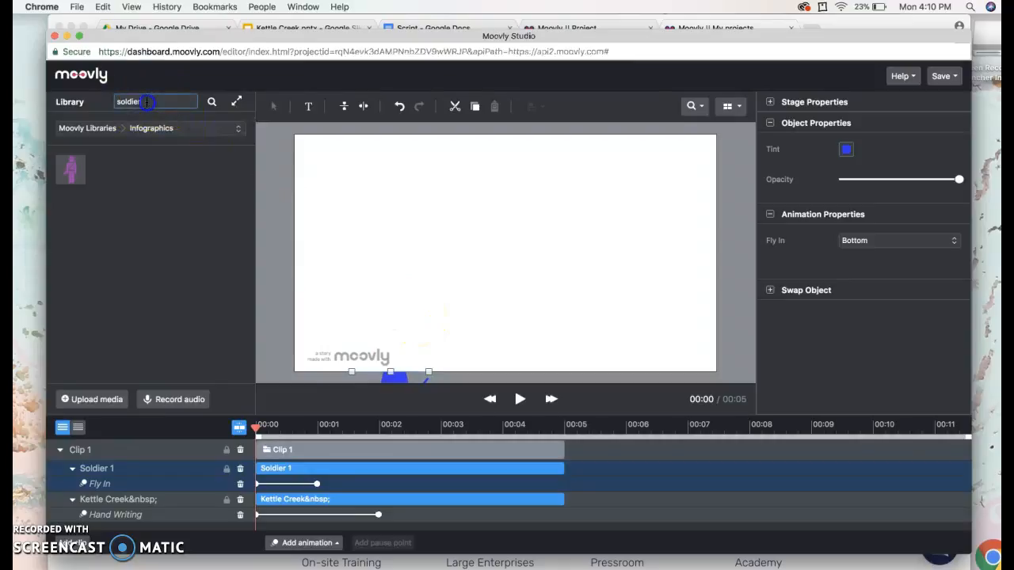
pyautogui.click(172, 131)
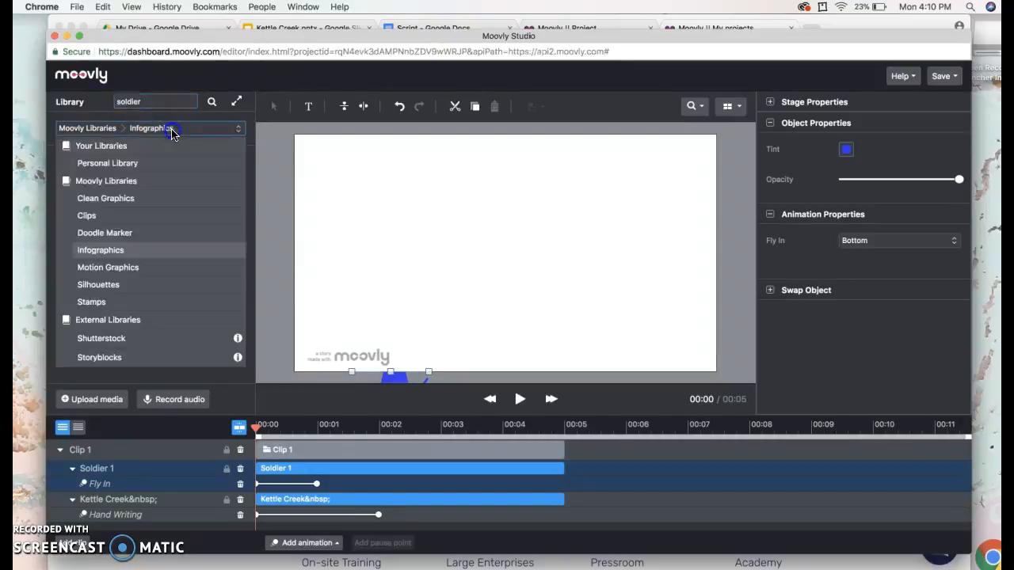
pyautogui.click(145, 269)
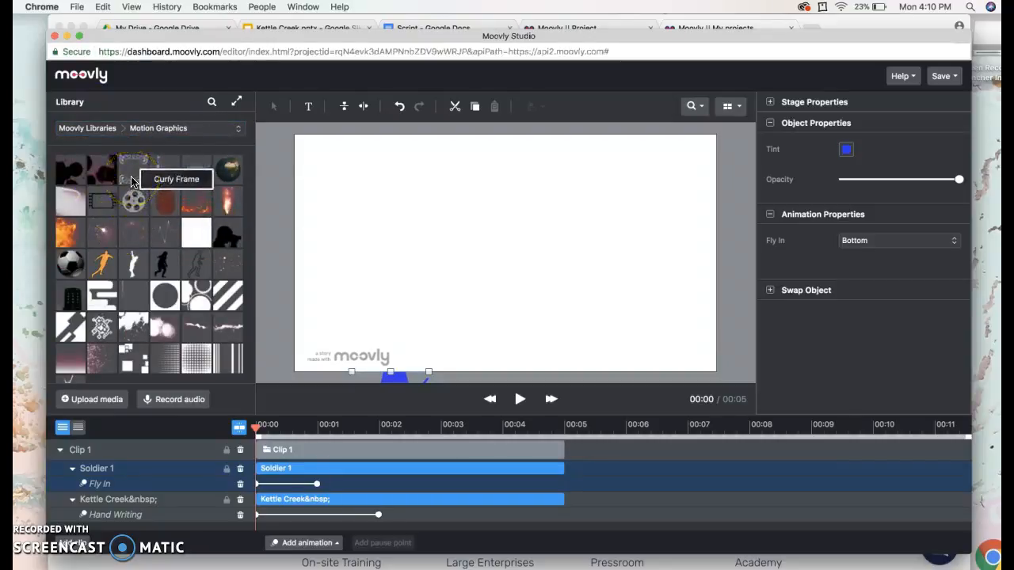
pyautogui.moveTo(132, 181); pyautogui.dragTo(399, 250)
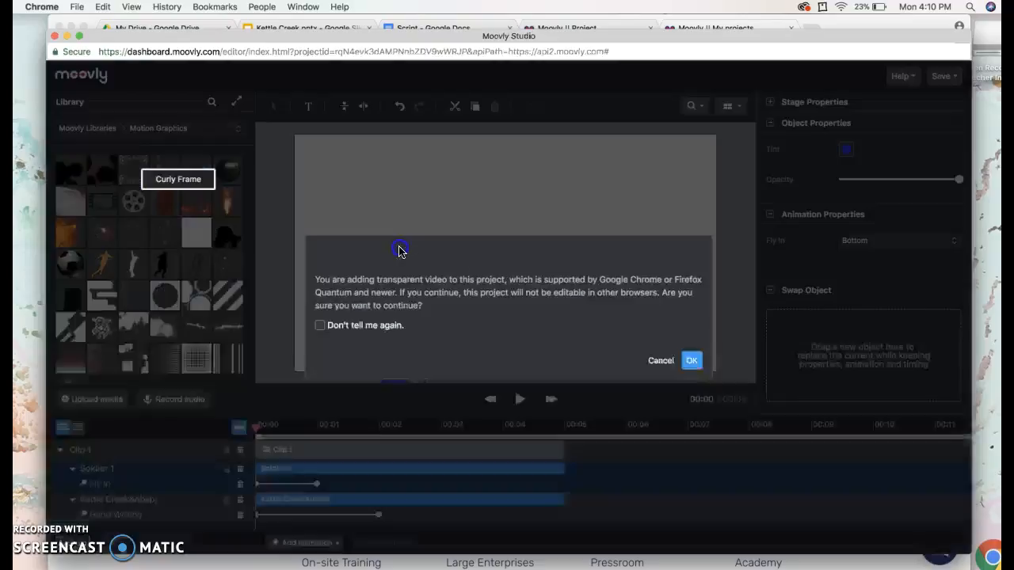
pyautogui.click(692, 360)
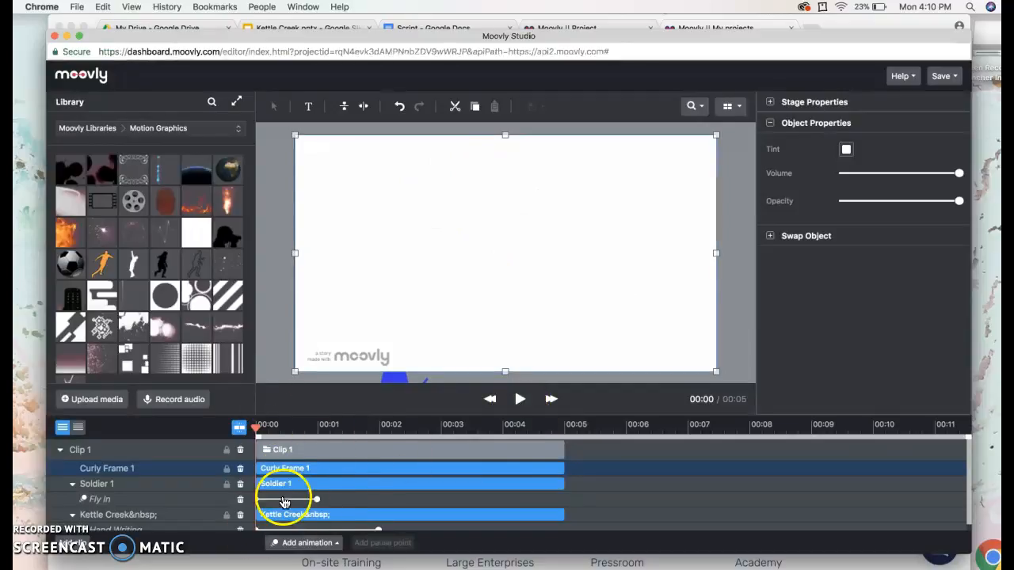
pyautogui.moveTo(259, 430); pyautogui.dragTo(449, 435)
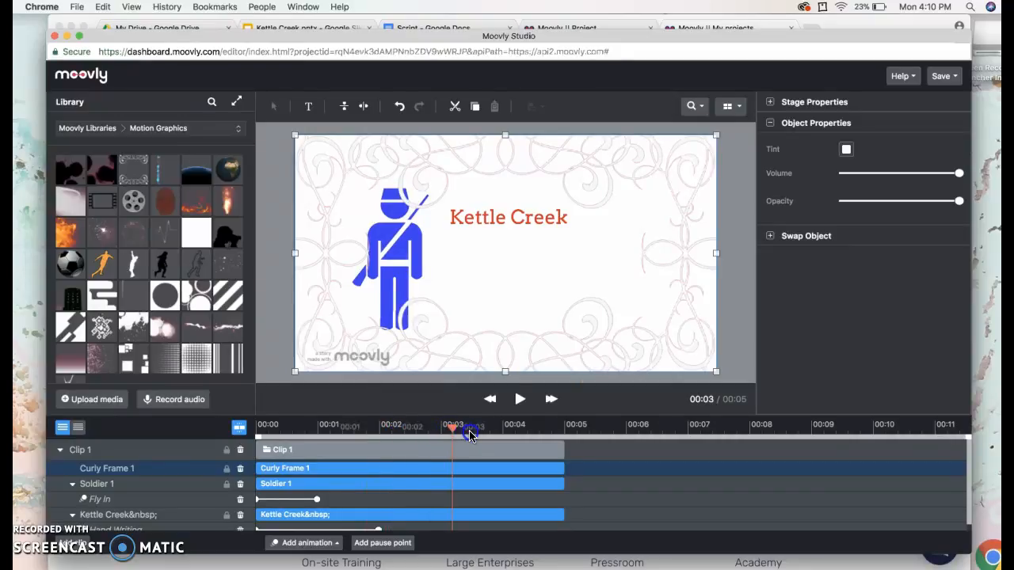
pyautogui.click(261, 413)
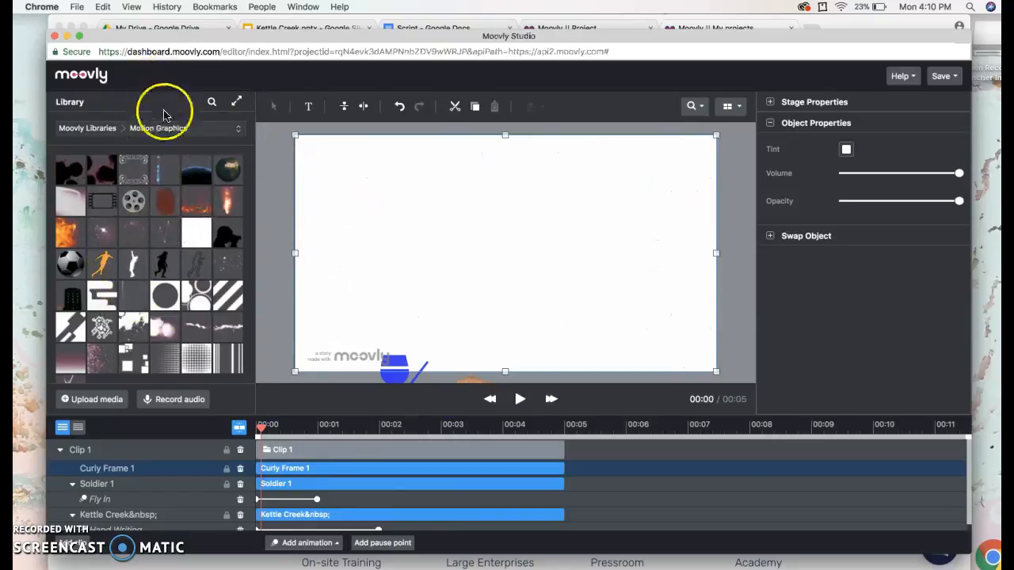
# - Browse the Shutterstock library and filter its "background" items to Sounds
pyautogui.click(166, 133)
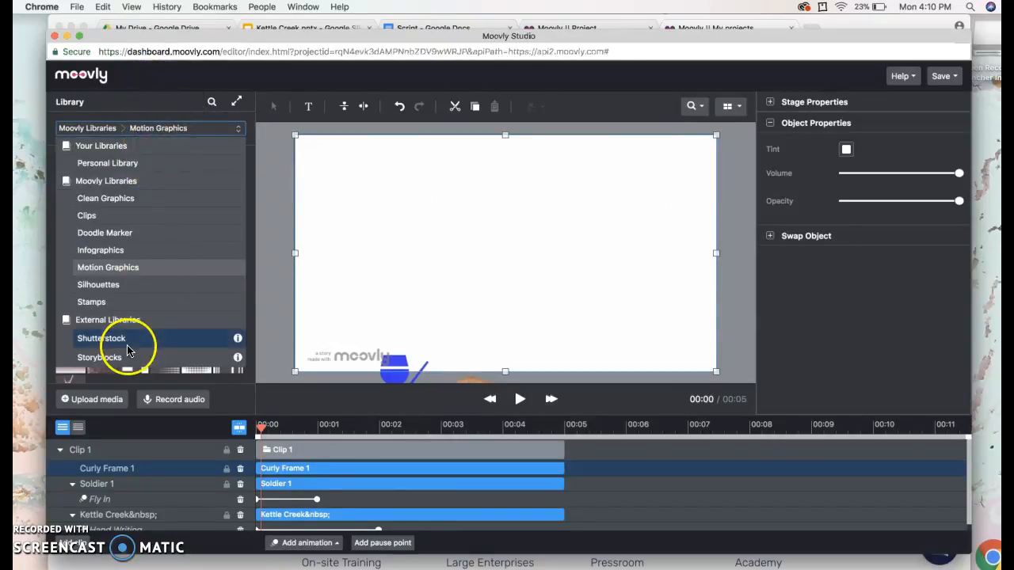
pyautogui.click(126, 341)
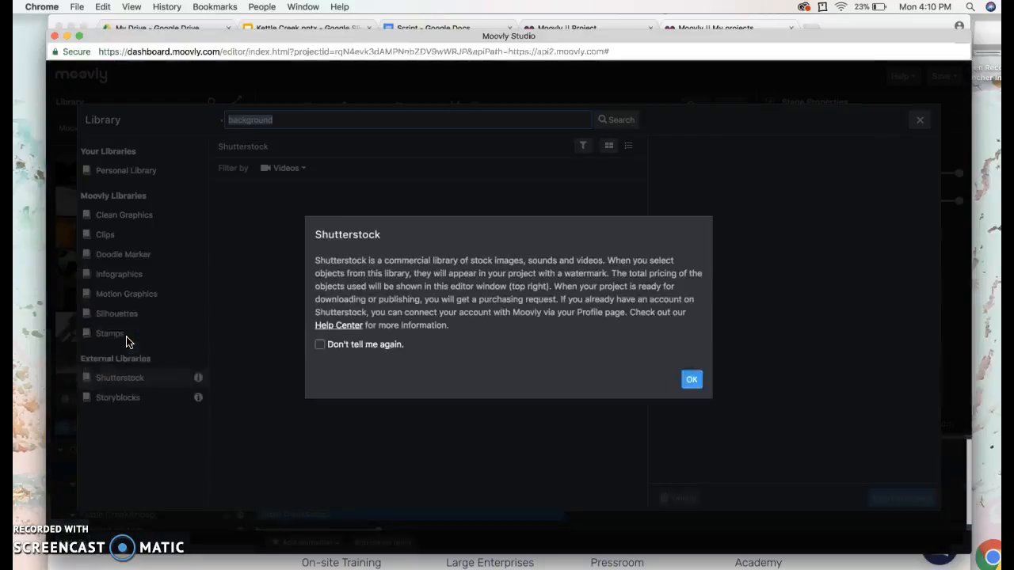
pyautogui.click(691, 380)
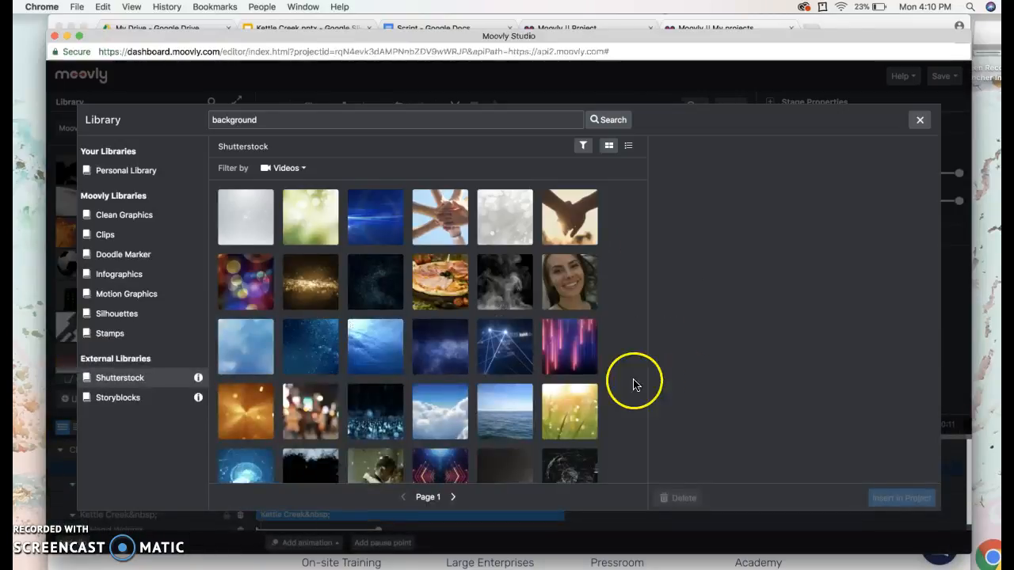
pyautogui.click(297, 168)
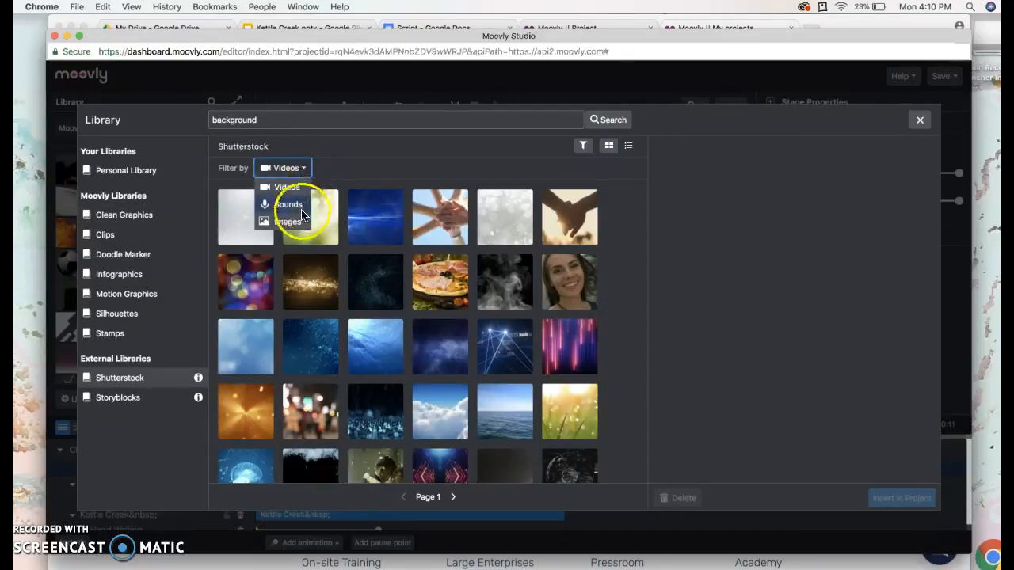
pyautogui.click(284, 204)
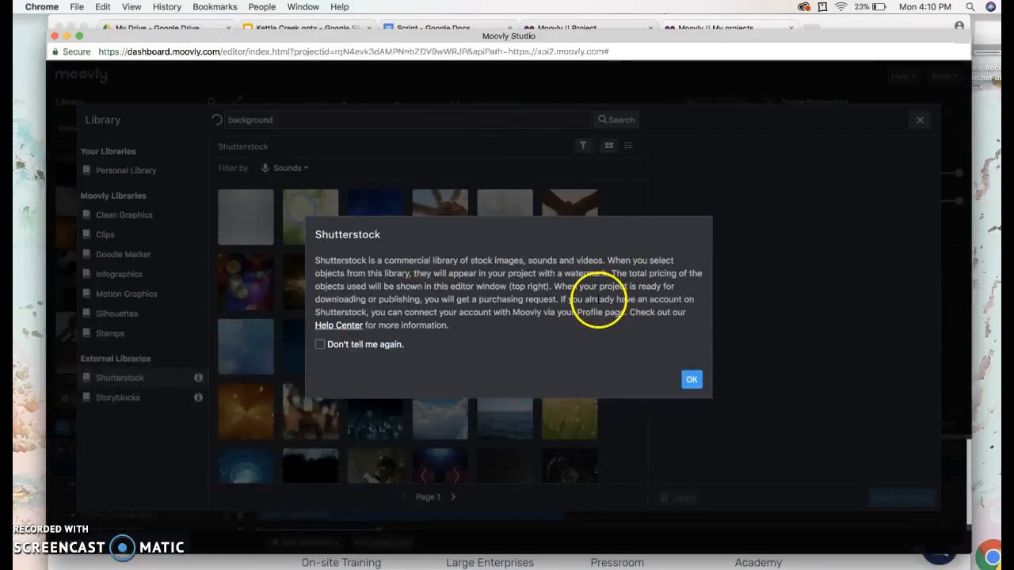
pyautogui.click(690, 379)
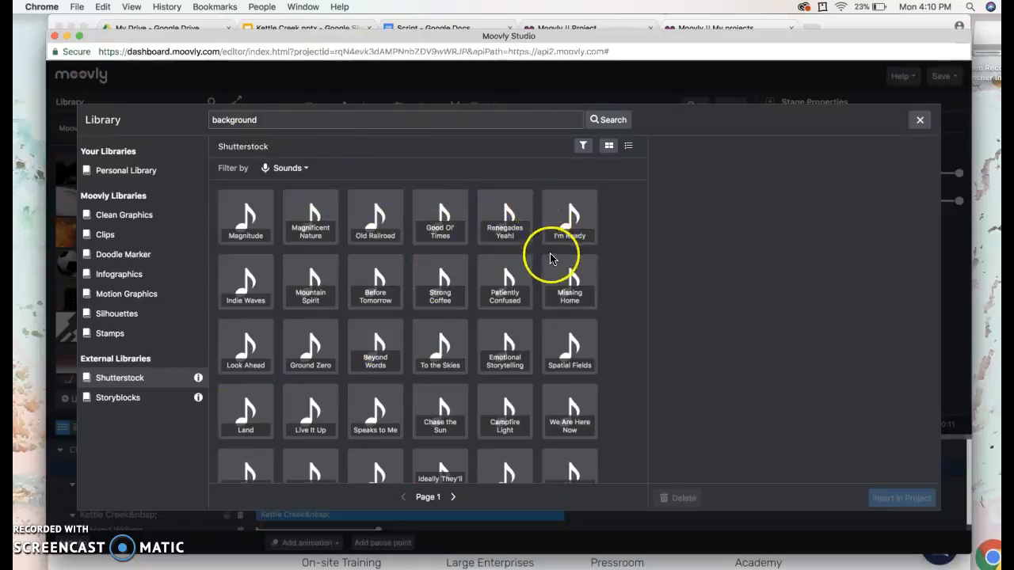
# - Insert the "Magnificent Nature" sound into the project at the start of the clip
pyautogui.click(313, 223)
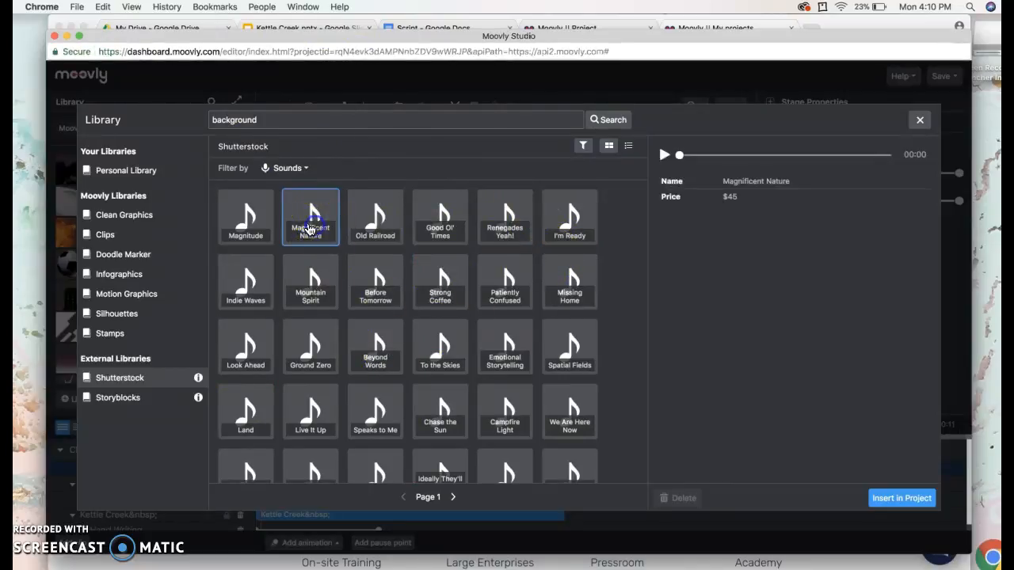
pyautogui.click(900, 499)
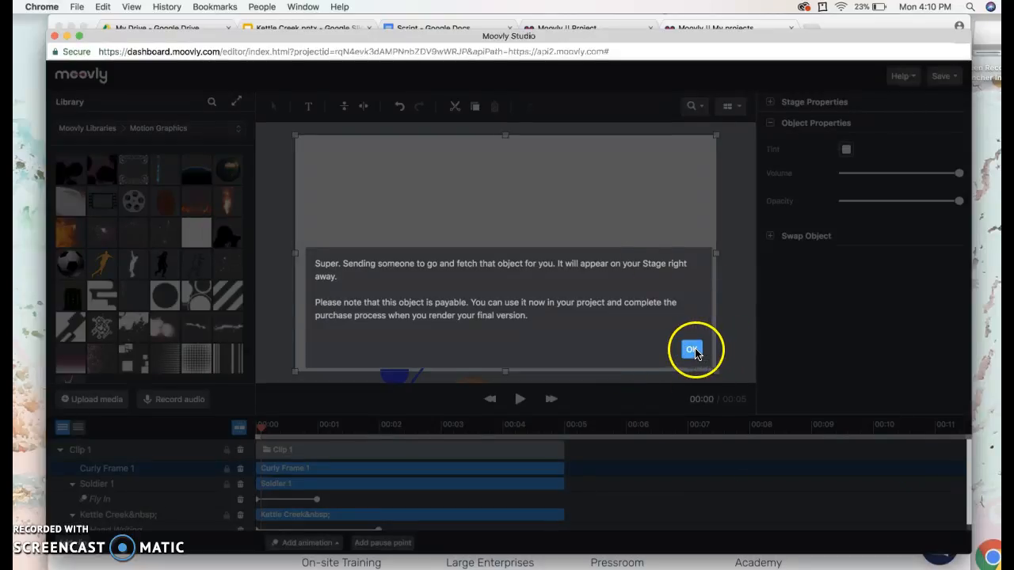
pyautogui.click(694, 349)
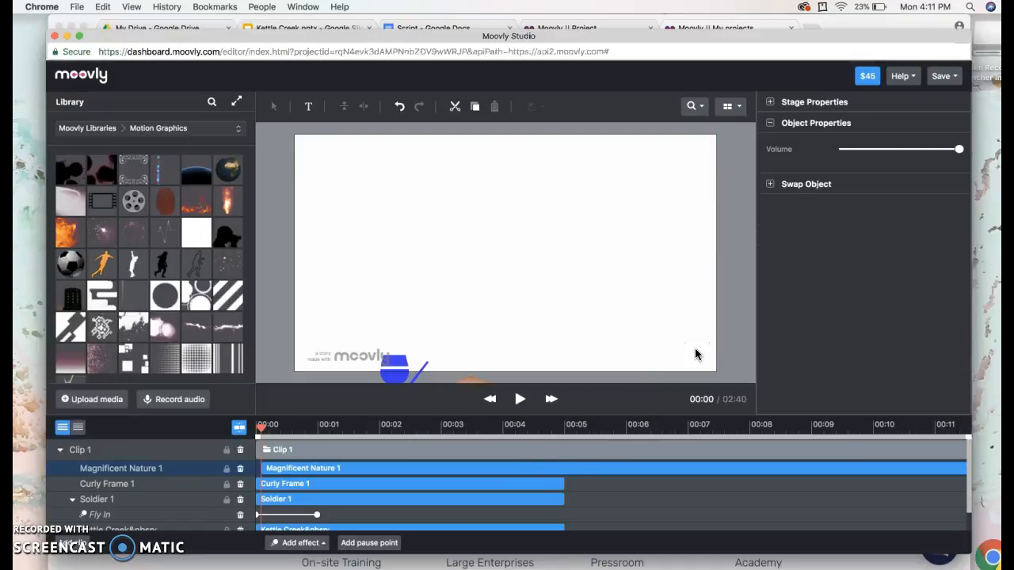
# - Check the music track's length on the timeline and play the clip from the start, pausing before the 5-second mark
pyautogui.scroll(-1, 531, 474)
pyautogui.scroll(1, 531, 474)
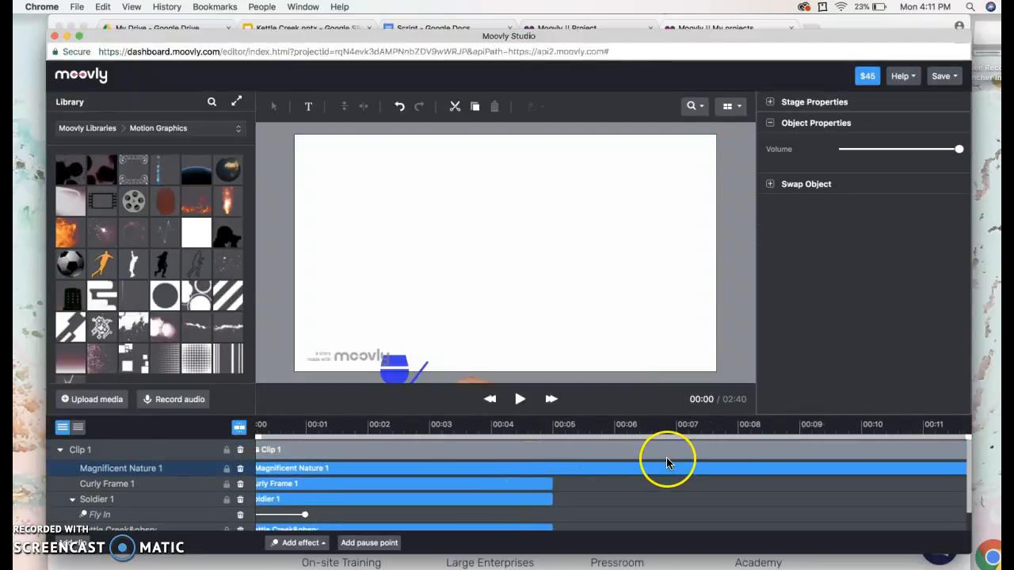
pyautogui.hscroll(5, 666, 457)
pyautogui.hscroll(-5, 666, 457)
pyautogui.scroll(1, 666, 457)
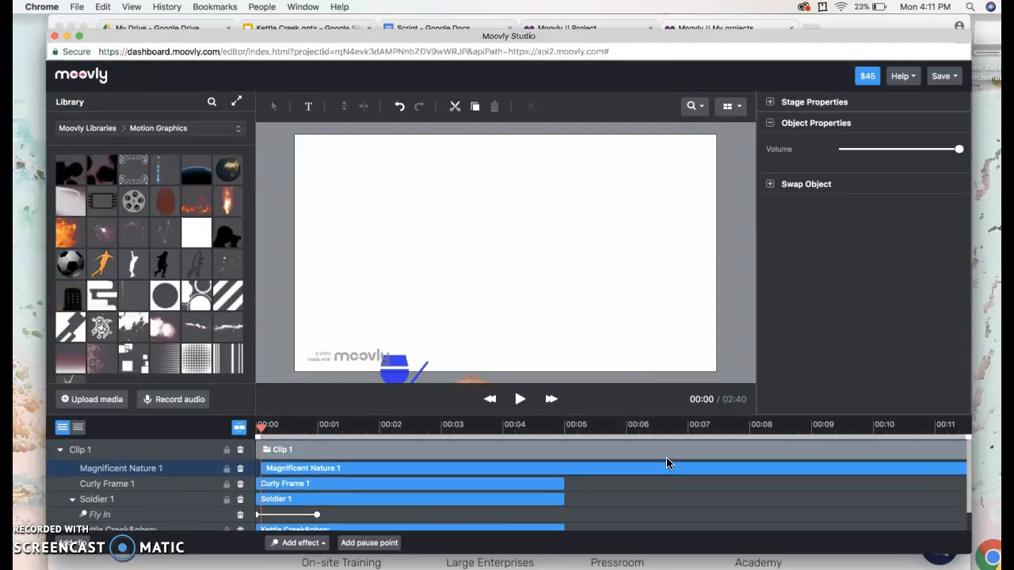
pyautogui.click(514, 406)
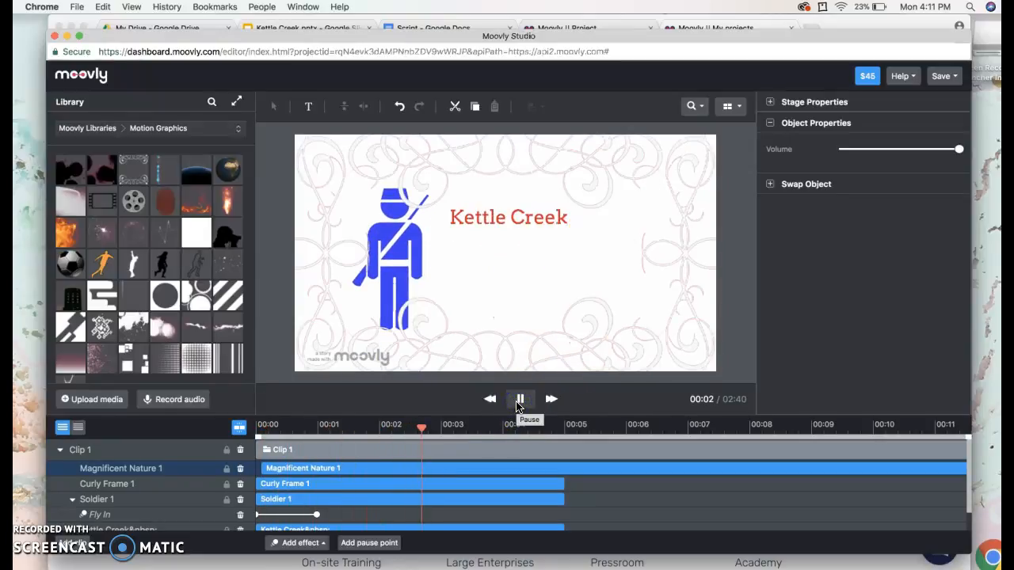
pyautogui.click(516, 404)
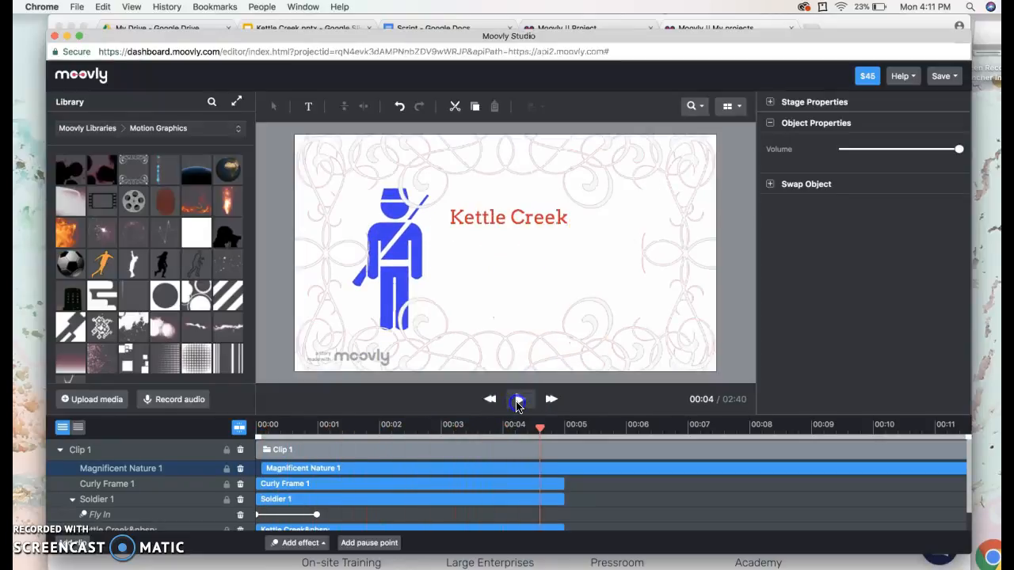
# - Save the project and exit the editor to the projects dashboard
pyautogui.click(552, 300)
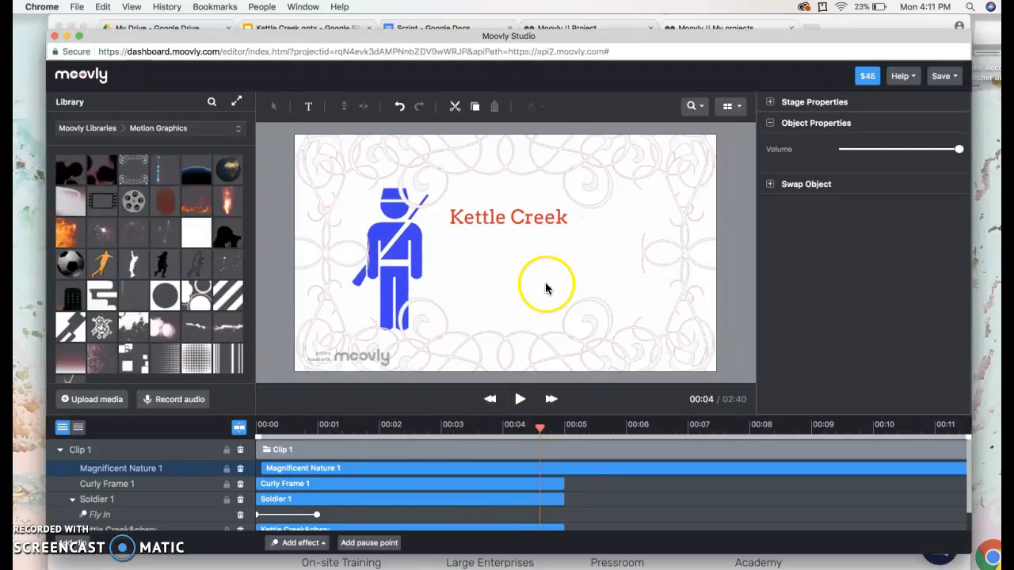
pyautogui.click(945, 77)
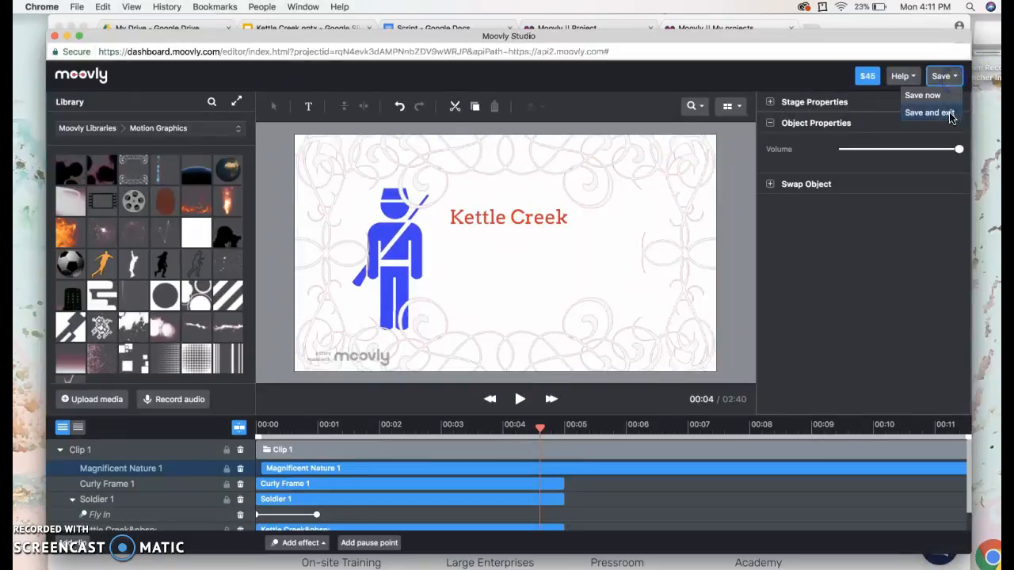
pyautogui.click(950, 115)
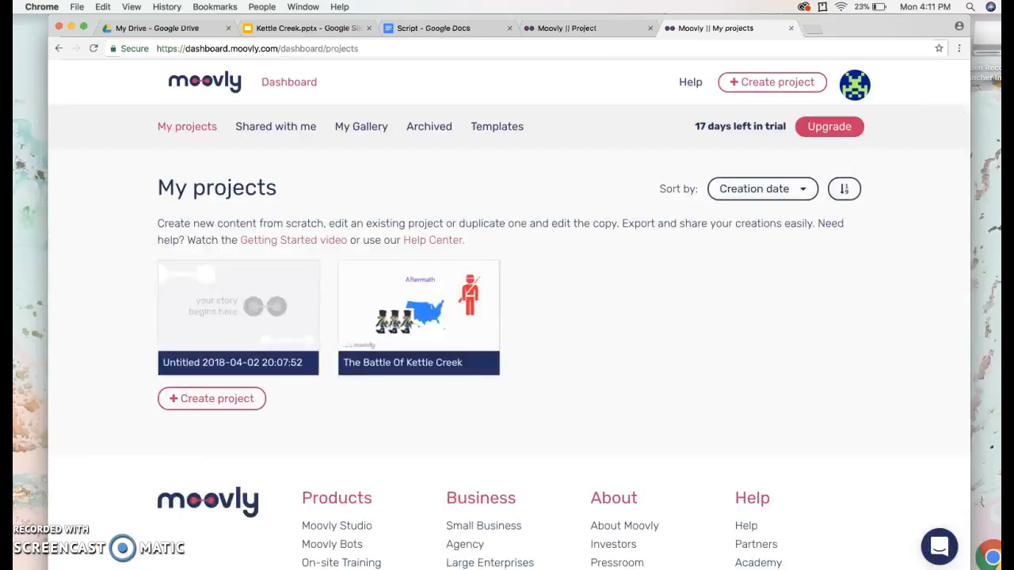